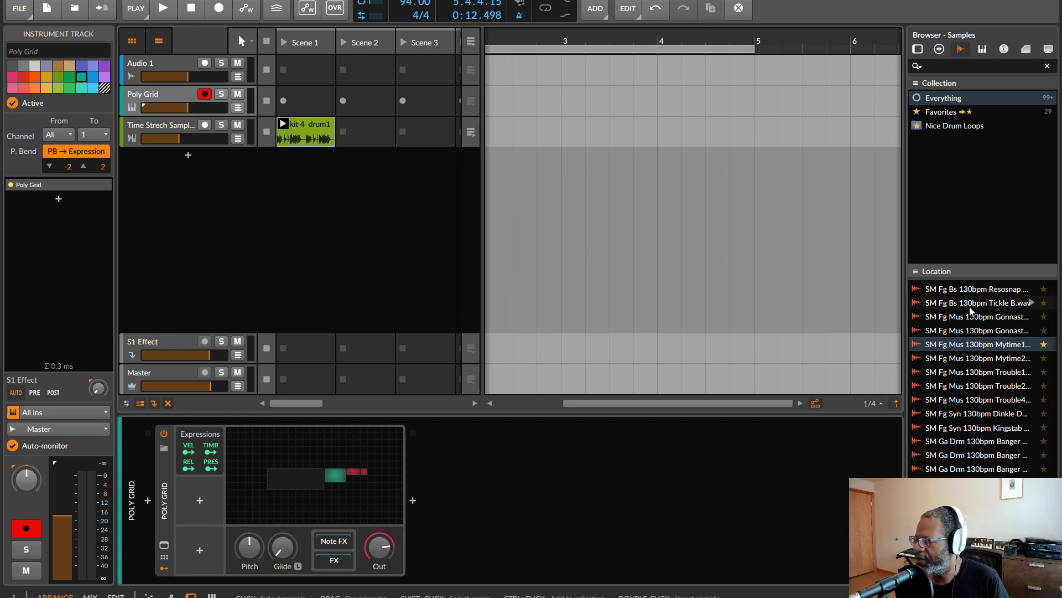
# Drop the SM Fg Mus 130bpm Mytime1 sample into Audio 1's Scene 1 slot and play it.
pyautogui.click(960, 346)
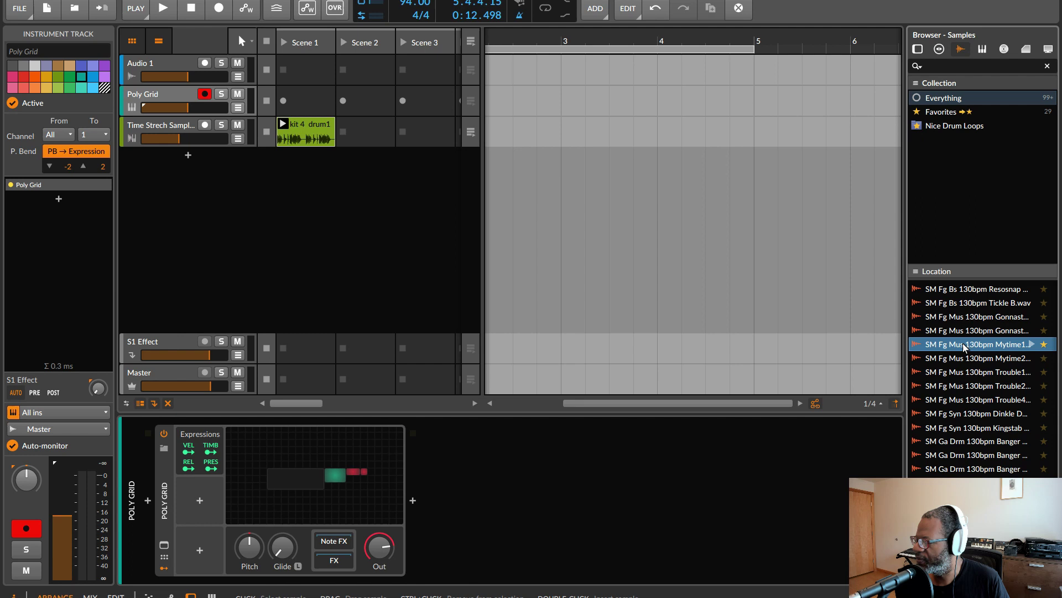
pyautogui.moveTo(963, 346); pyautogui.dragTo(289, 70)
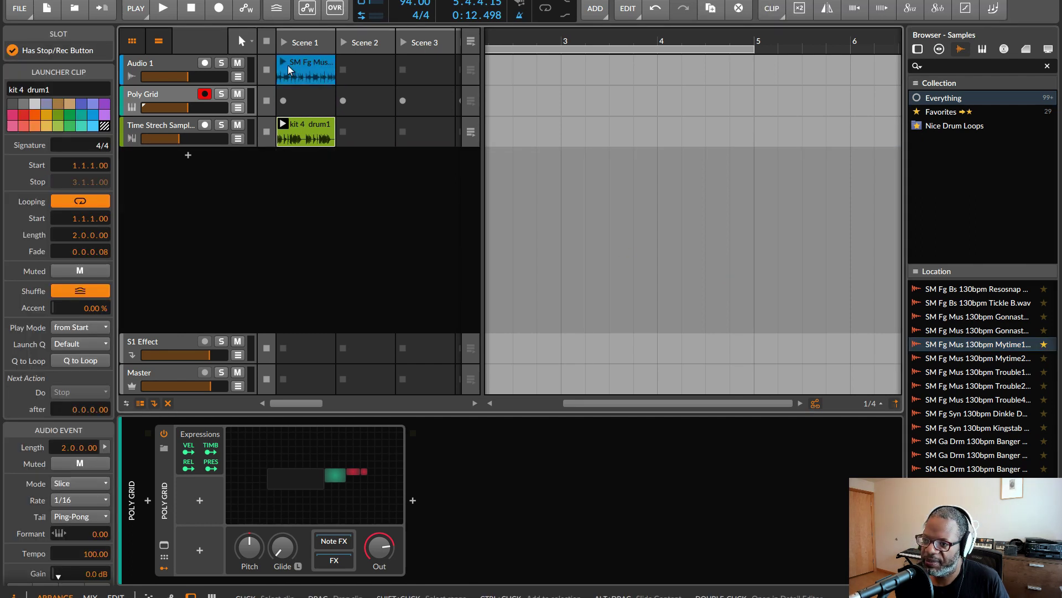
pyautogui.click(284, 63)
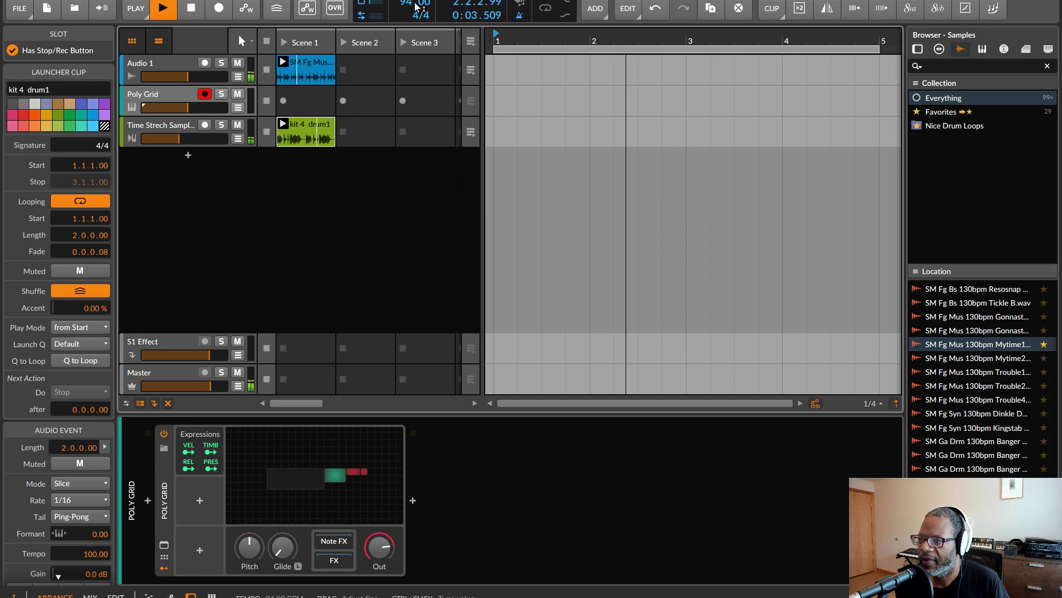
# Raise the project tempo to 118 BPM, stop playback and select the Mytime1 clip.
pyautogui.moveTo(416, 6); pyautogui.dragTo(416, 10)
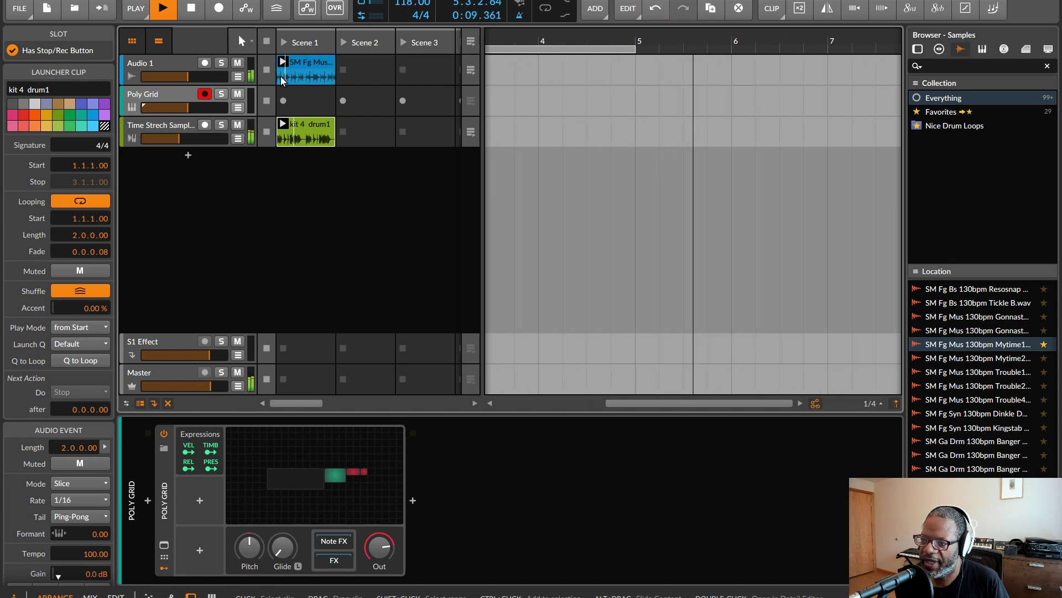
pyautogui.click(192, 10)
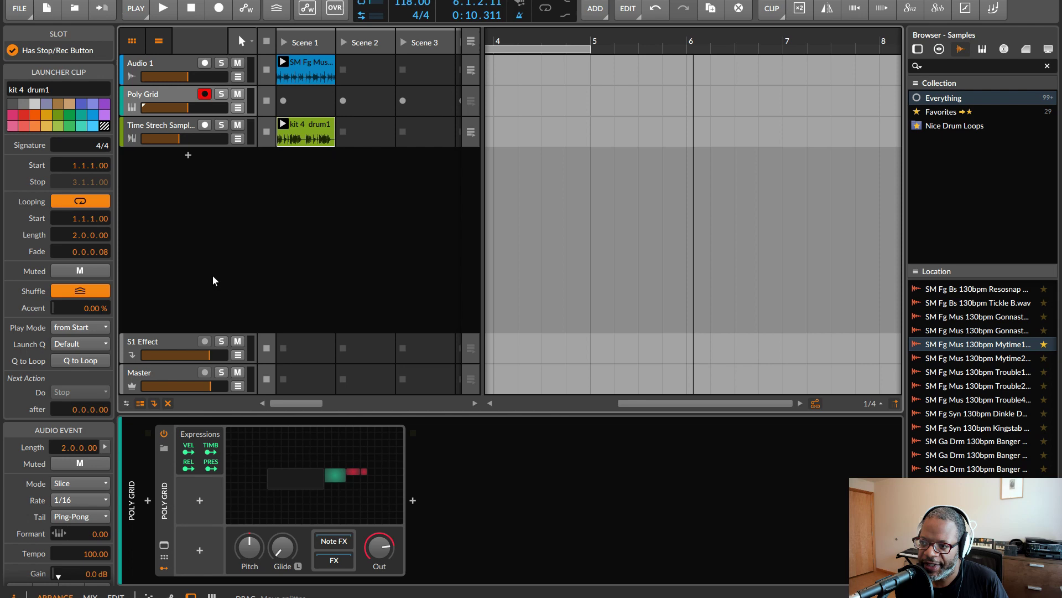
pyautogui.click(304, 76)
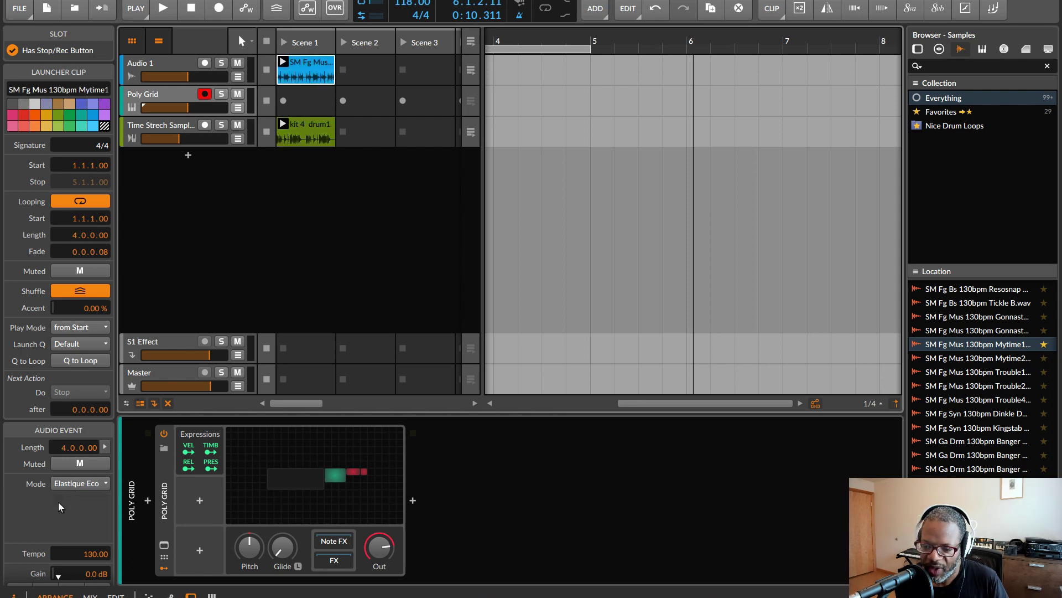
# Set the Mytime1 clip's stretch mode to Slice, launch it, and bring the tempo down to 83 BPM.
pyautogui.click(96, 485)
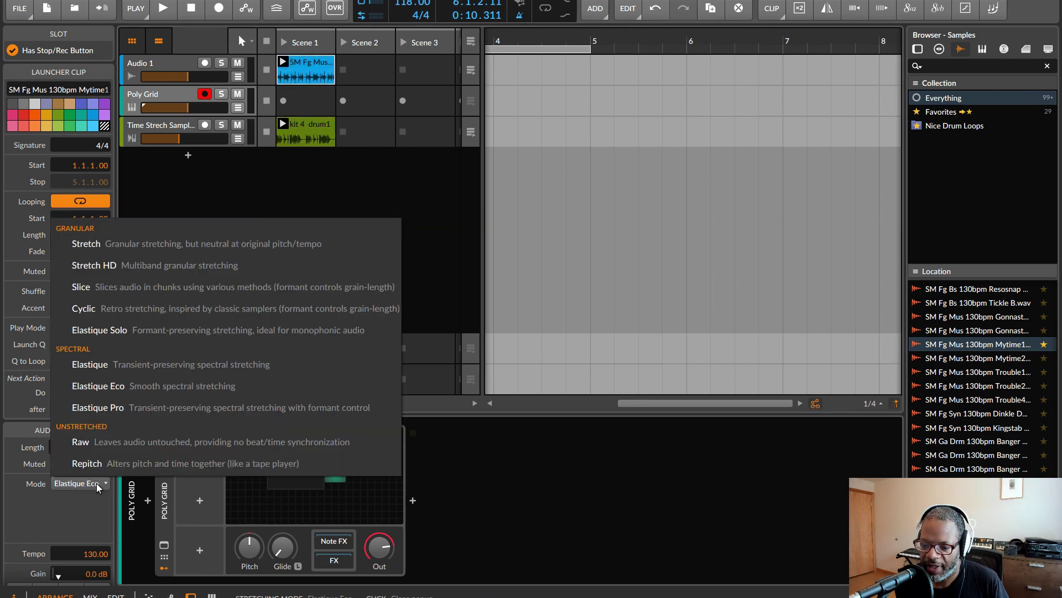
pyautogui.click(141, 290)
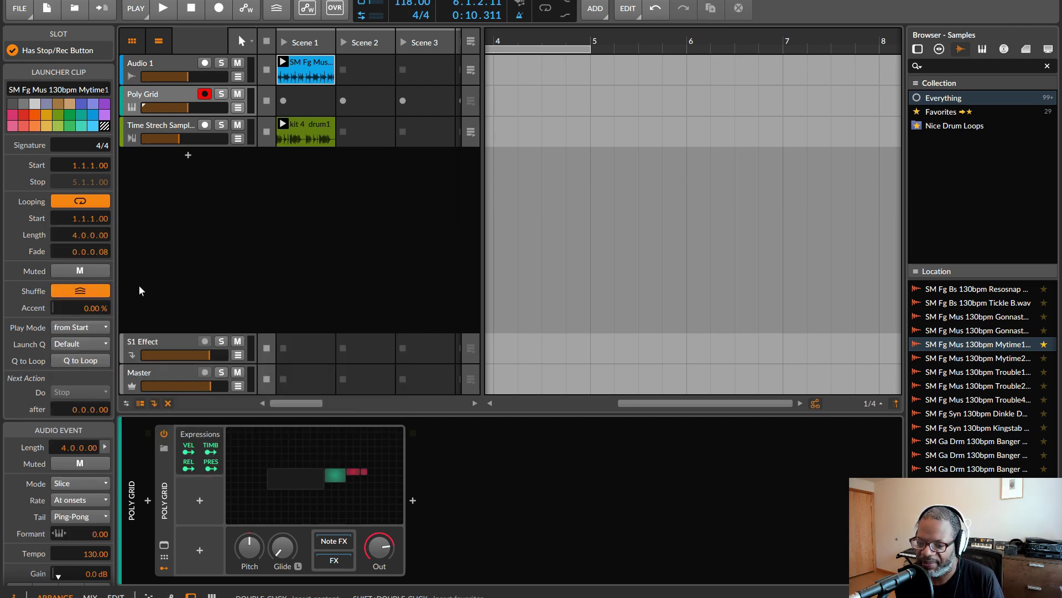
pyautogui.click(282, 62)
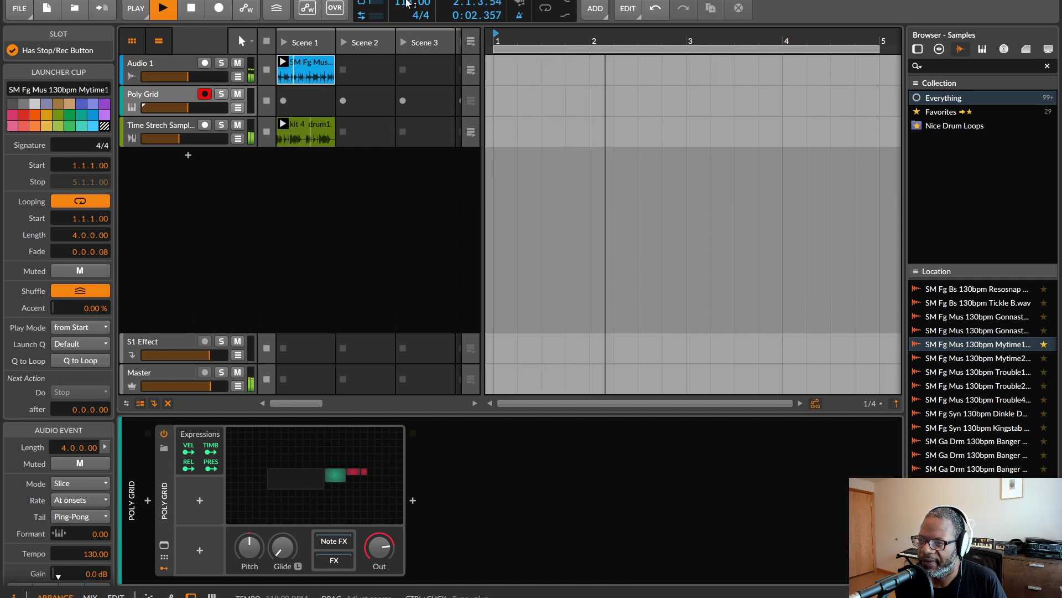
pyautogui.scroll(-20, 406, 4)
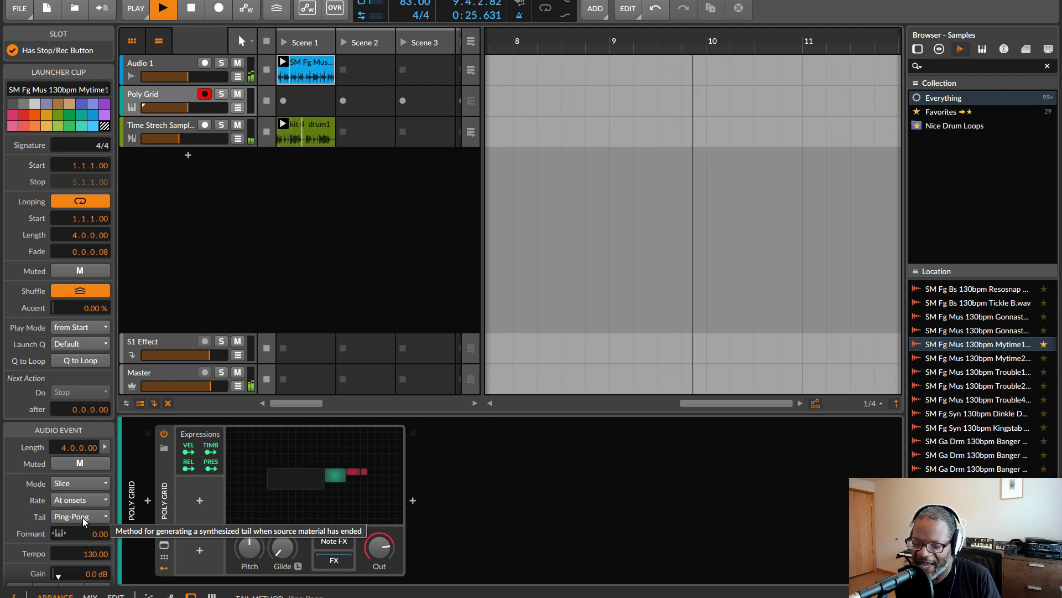
# Set the clip's slice Tail to None and Rate to 1/8, then stop playback.
pyautogui.click(83, 517)
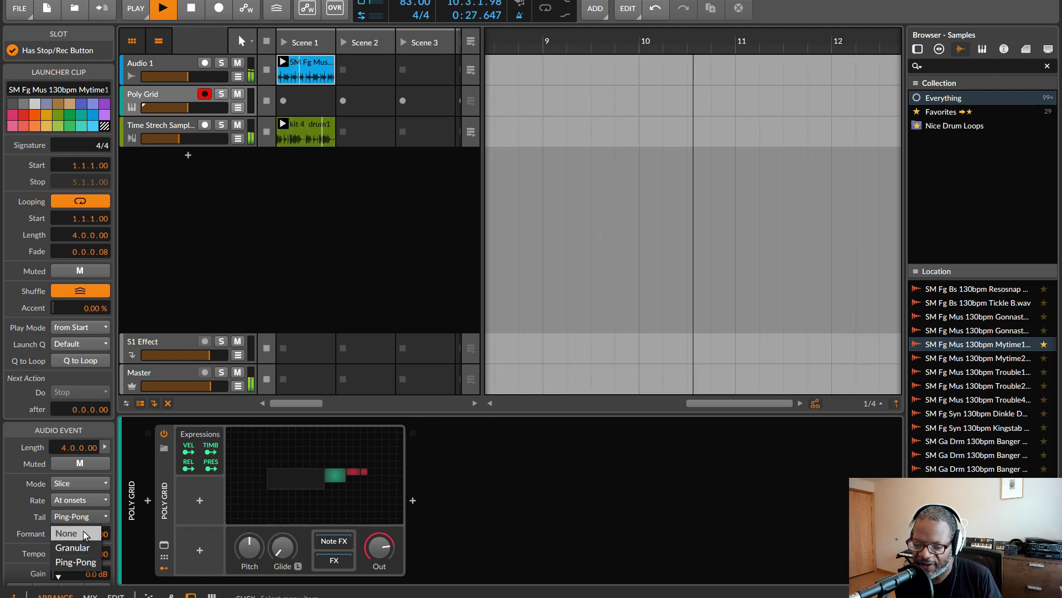
pyautogui.click(83, 533)
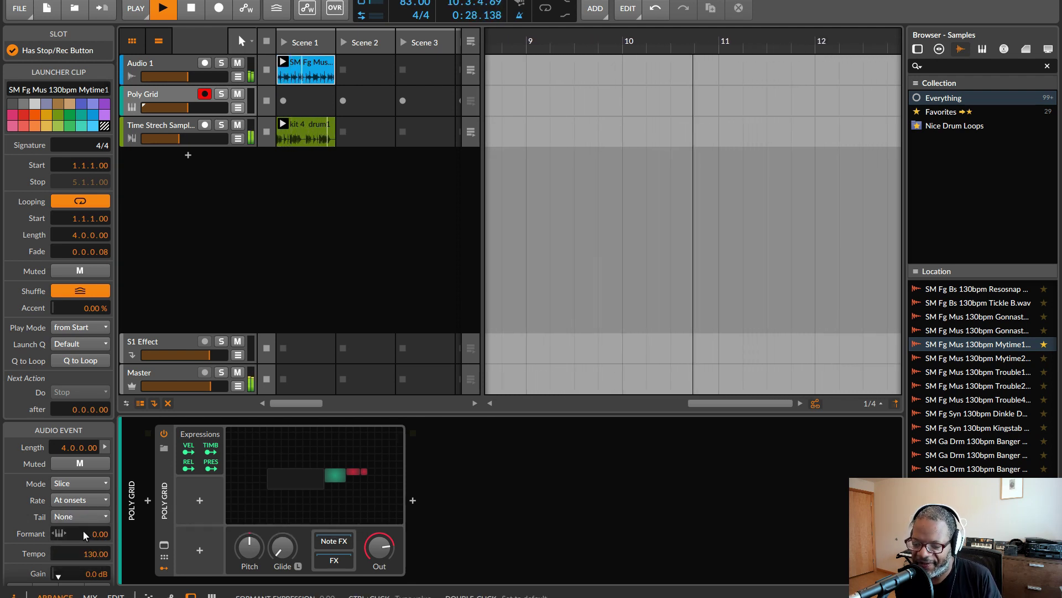
pyautogui.click(93, 501)
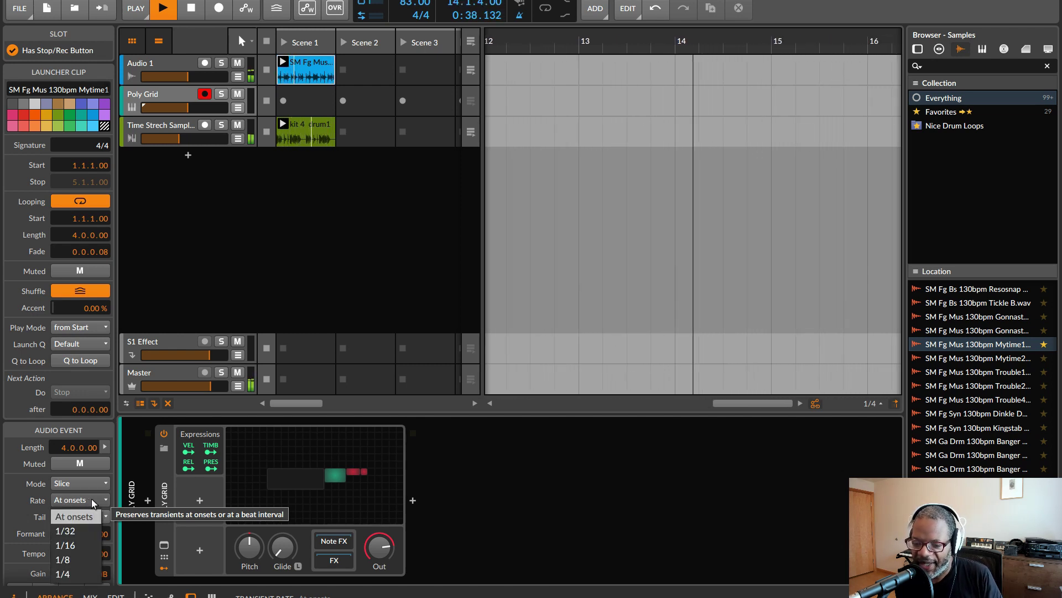
pyautogui.click(81, 559)
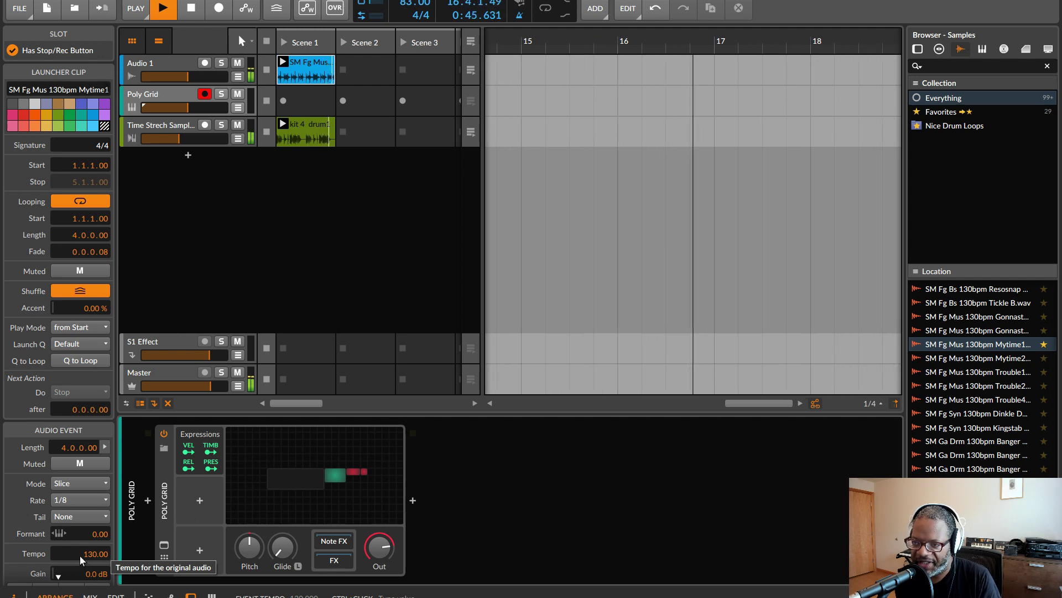
pyautogui.press('space')
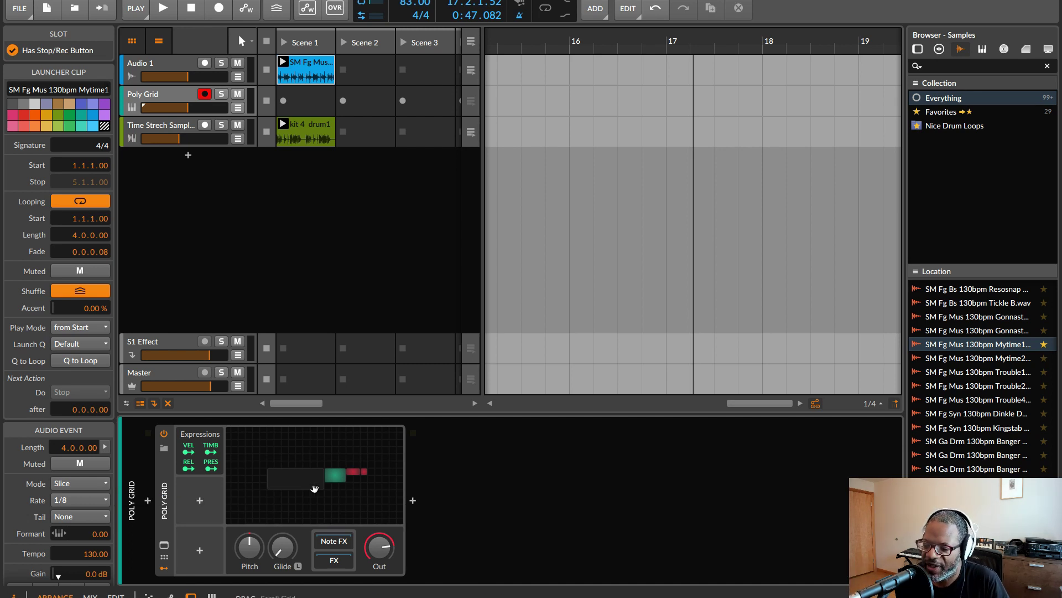
# In the Poly Grid editor, load Mytime1 into the Sampler and add an LFO module to its left.
pyautogui.doubleClick(313, 489)
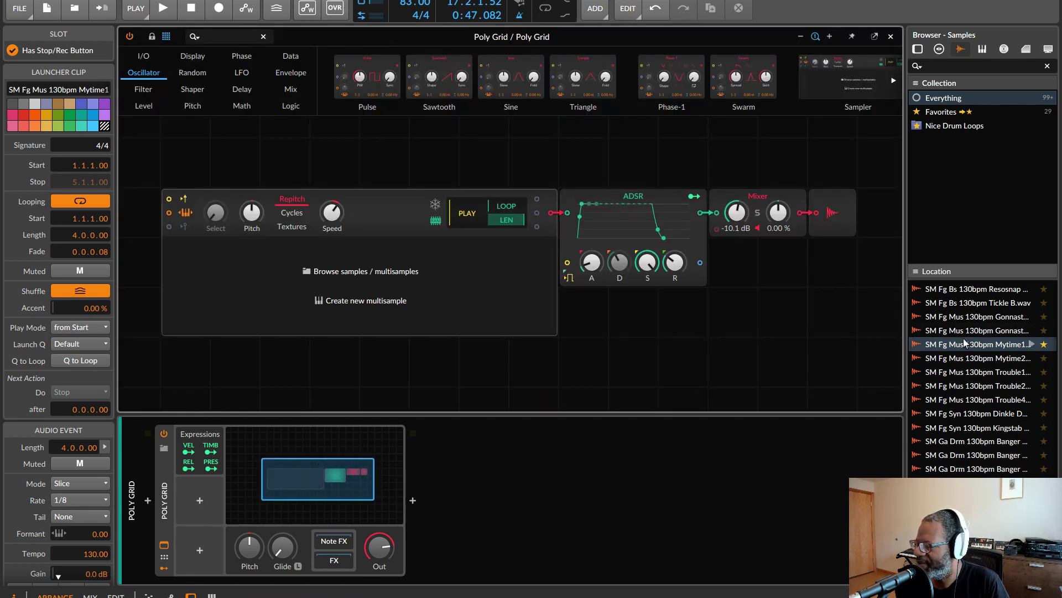
pyautogui.moveTo(968, 344); pyautogui.dragTo(362, 289)
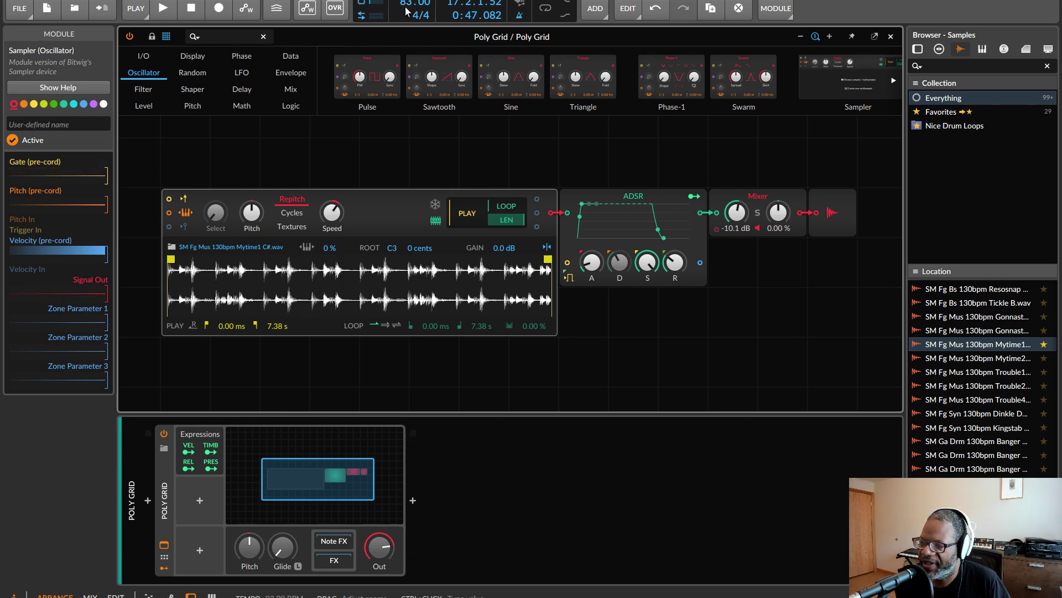
pyautogui.hscroll(-3, 425, 231)
pyautogui.hscroll(-2, 426, 228)
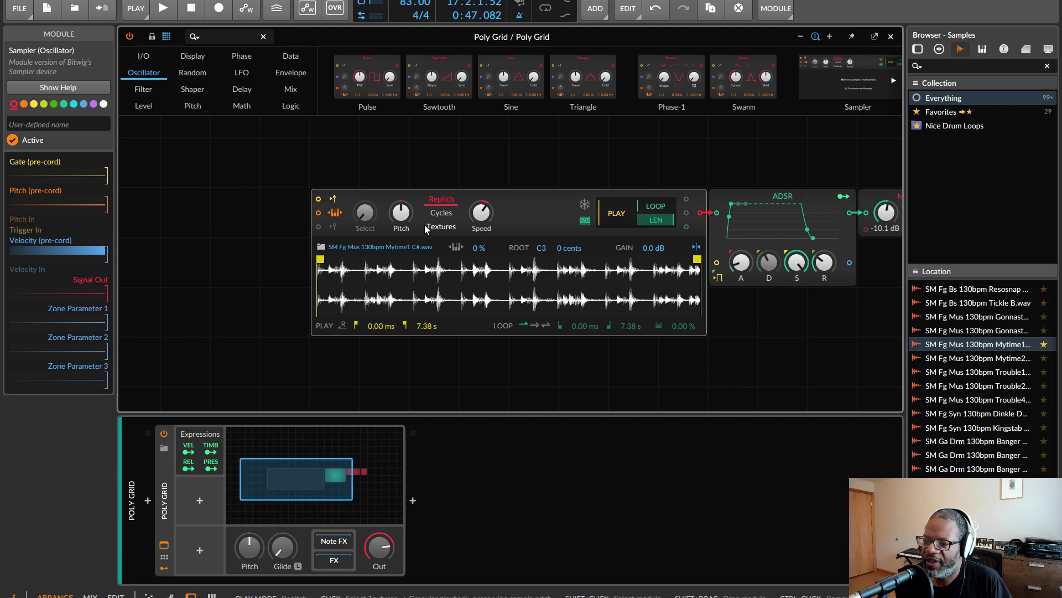
pyautogui.click(242, 73)
pyautogui.moveTo(383, 68); pyautogui.dragTo(169, 228)
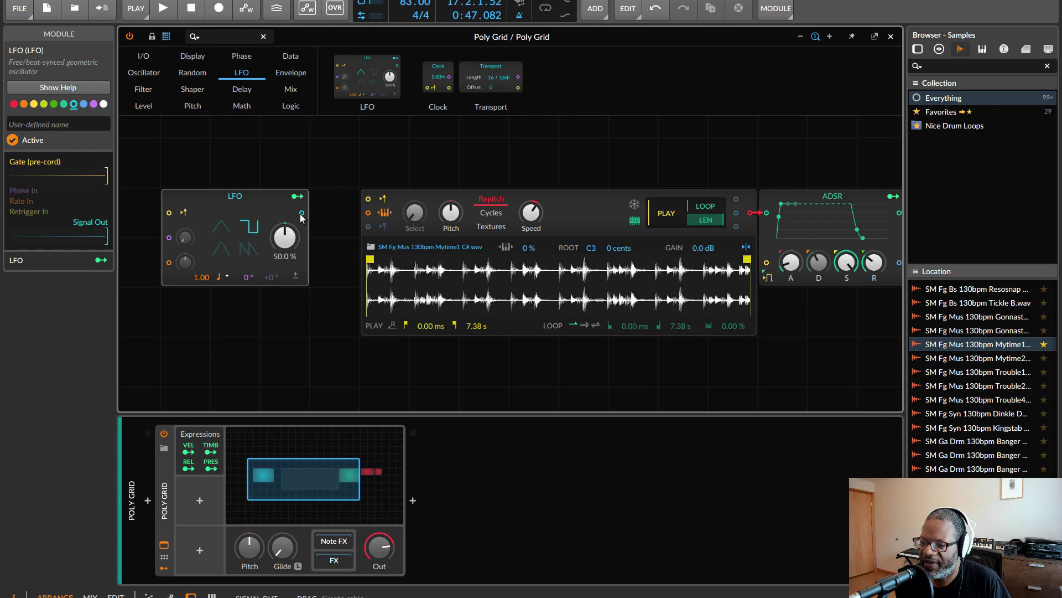
# Patch the LFO into the Sampler's gate, offset its phase slightly below 0°, and sync it to 8th notes.
pyautogui.moveTo(347, 209); pyautogui.dragTo(367, 201)
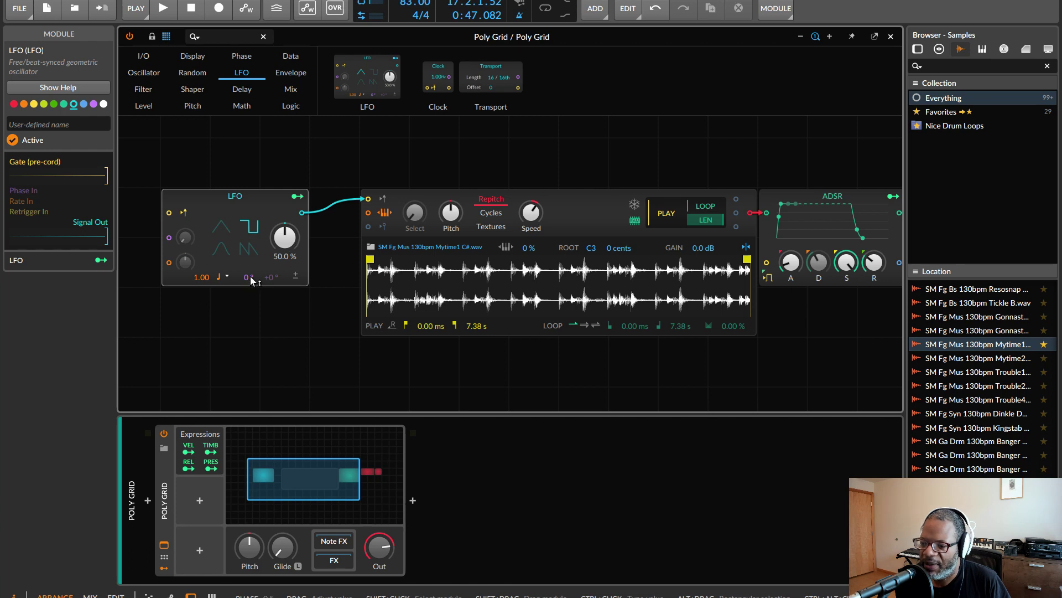
pyautogui.moveTo(249, 277); pyautogui.dragTo(249, 277)
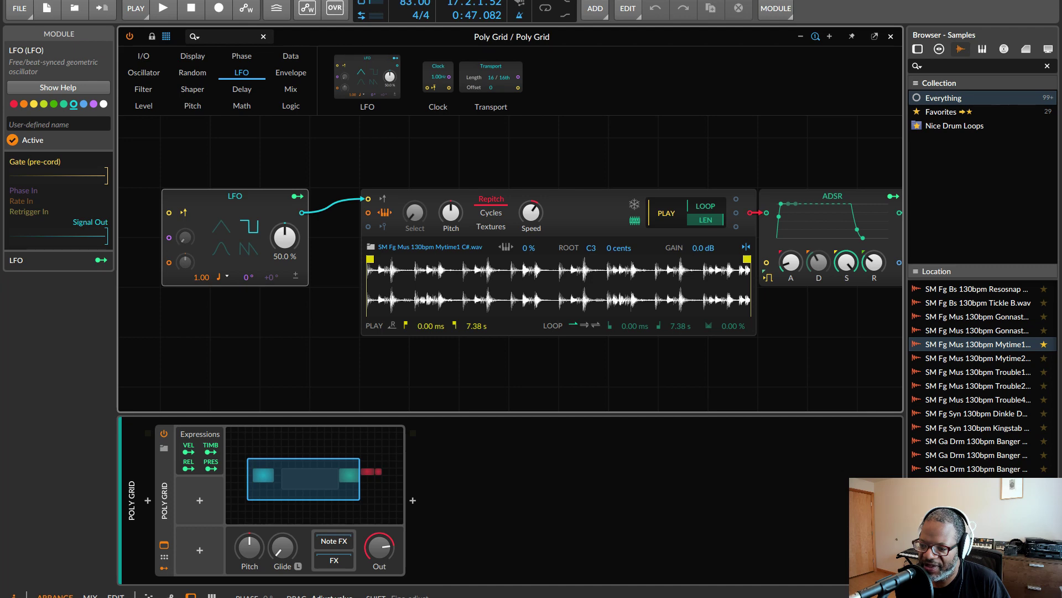
pyautogui.moveTo(249, 277); pyautogui.dragTo(249, 277)
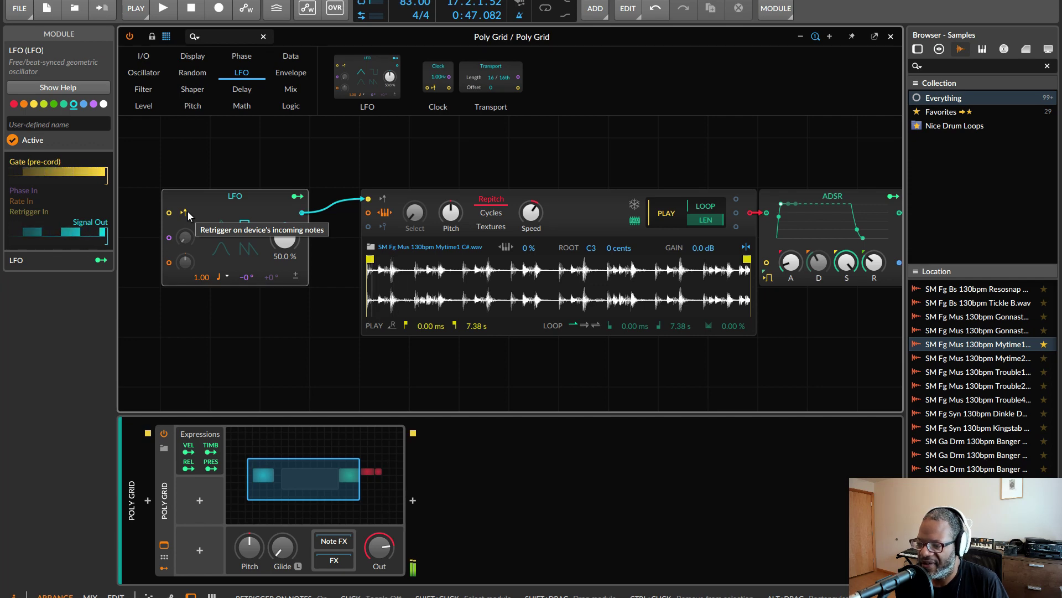
pyautogui.click(218, 277)
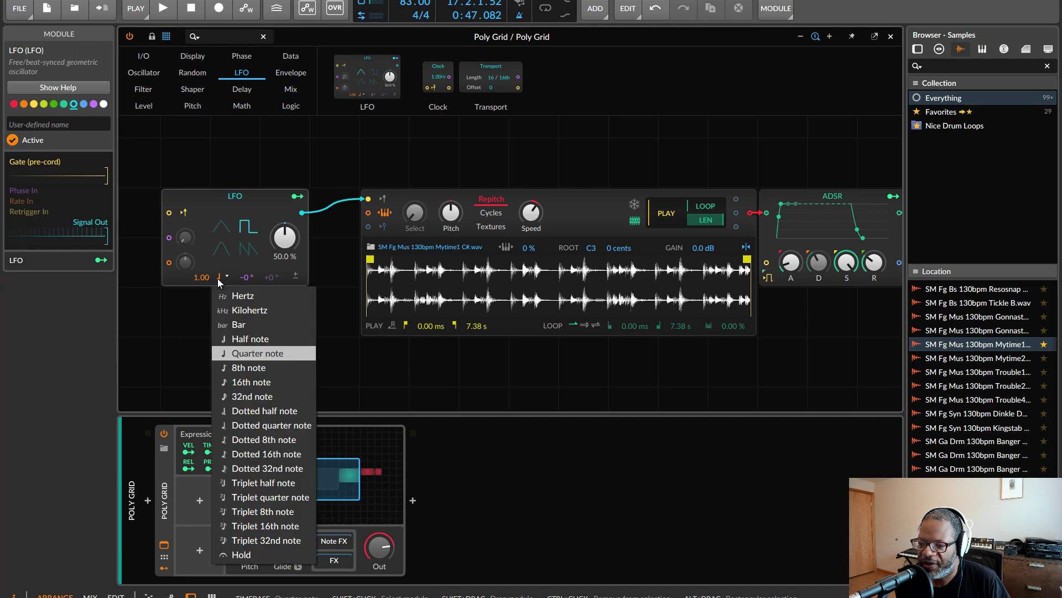
pyautogui.click(252, 368)
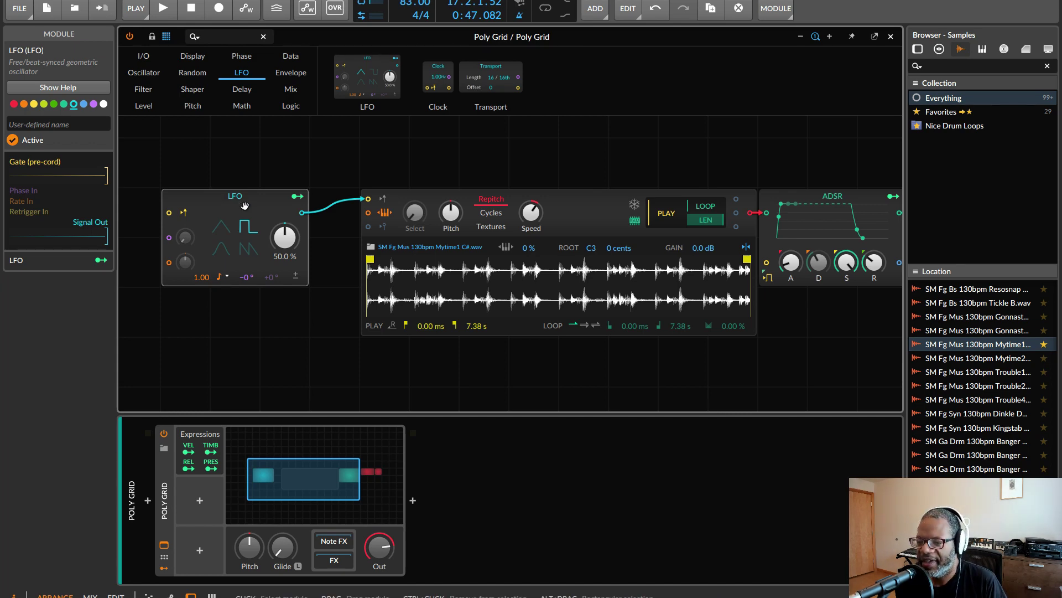
# Duplicate the LFO below the first and make the copy a rising saw with 0° phase.
pyautogui.hotkey('ctrl', 'd')
pyautogui.click(221, 326)
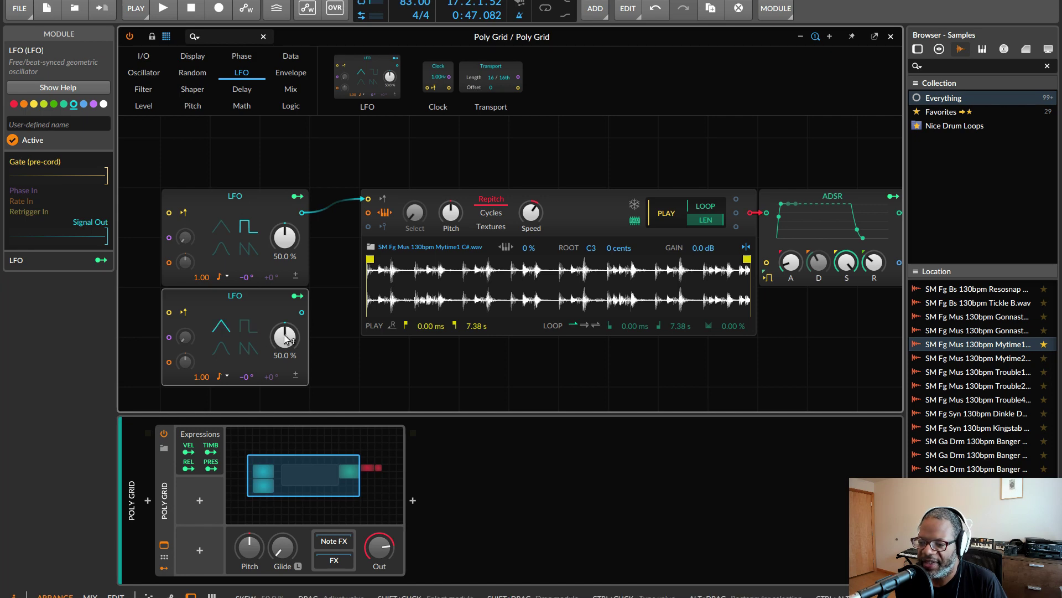
pyautogui.moveTo(286, 338); pyautogui.dragTo(286, 298)
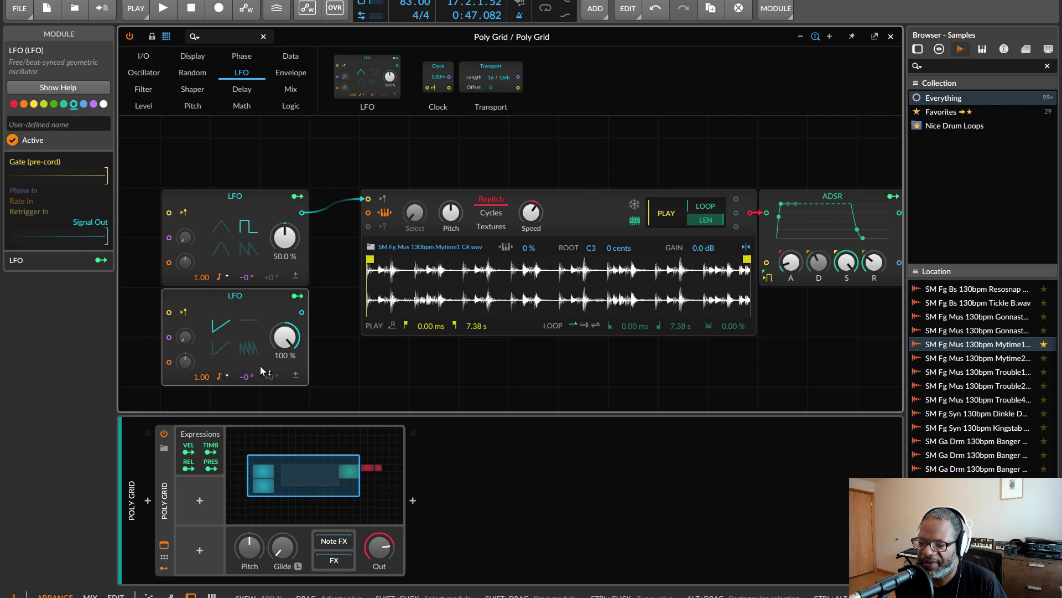
pyautogui.doubleClick(247, 379)
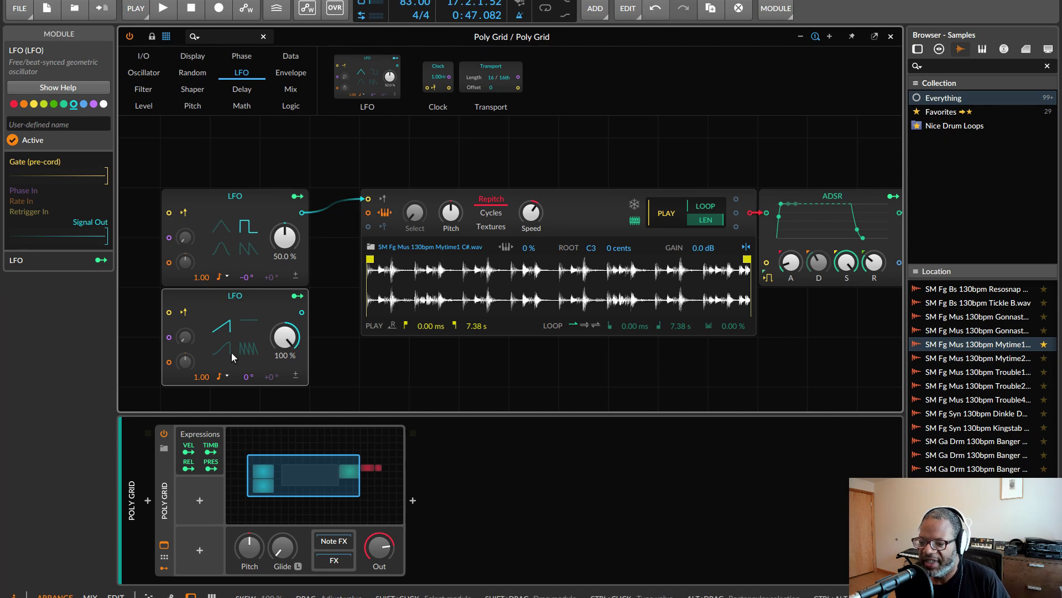
# Sync the second LFO's rate to bars and set it to 4.00 bar.
pyautogui.click(219, 377)
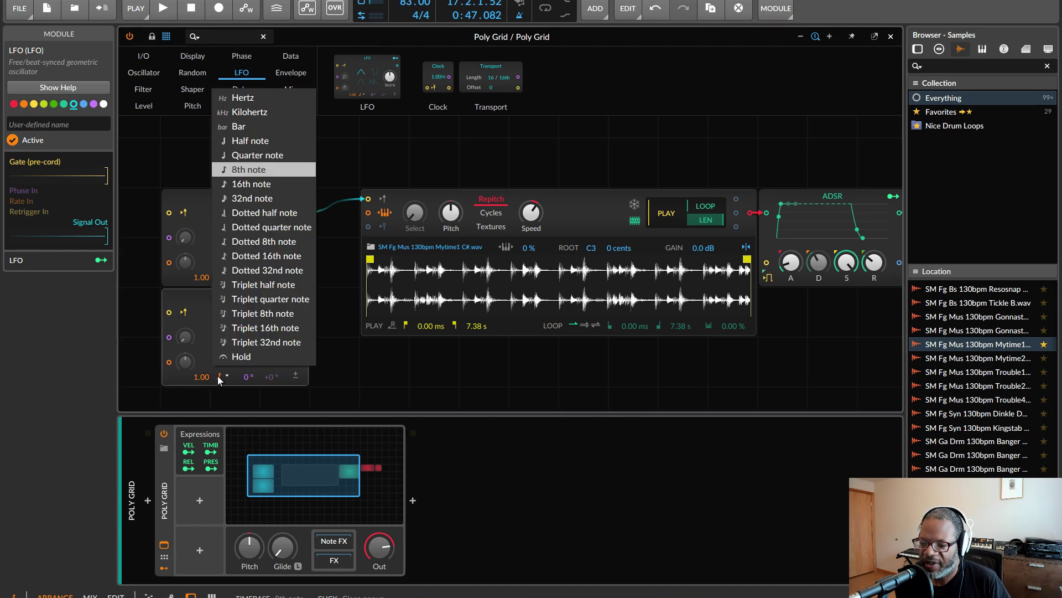
pyautogui.click(268, 128)
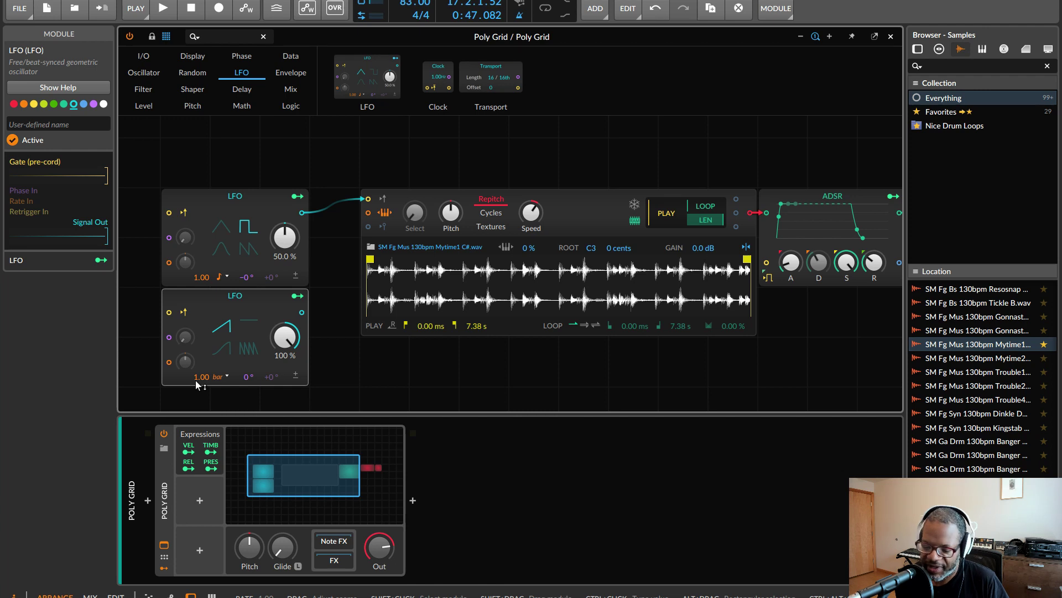
pyautogui.moveTo(1039, 347)
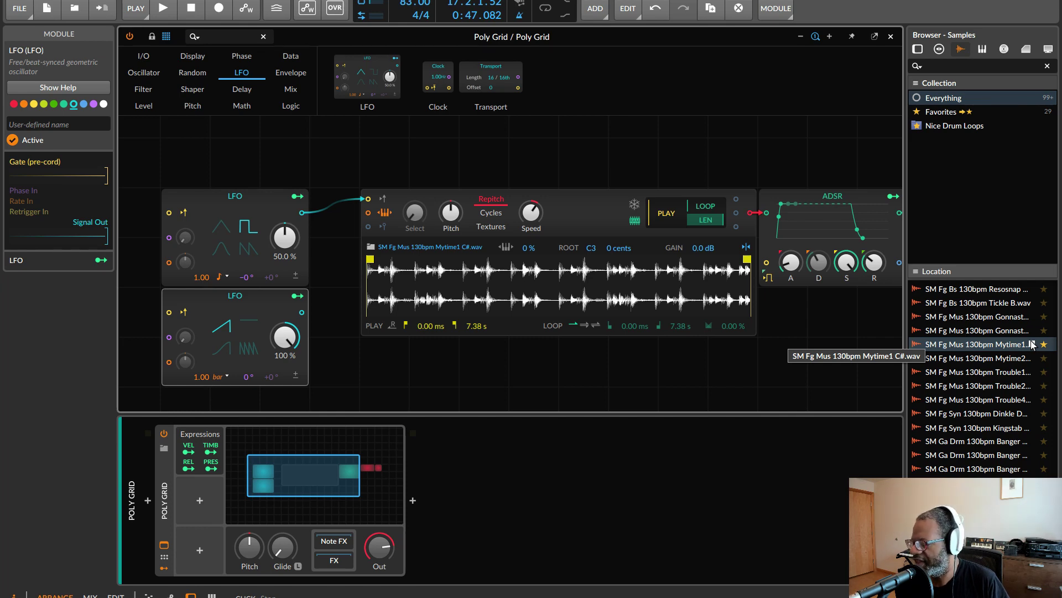
pyautogui.click(1032, 344)
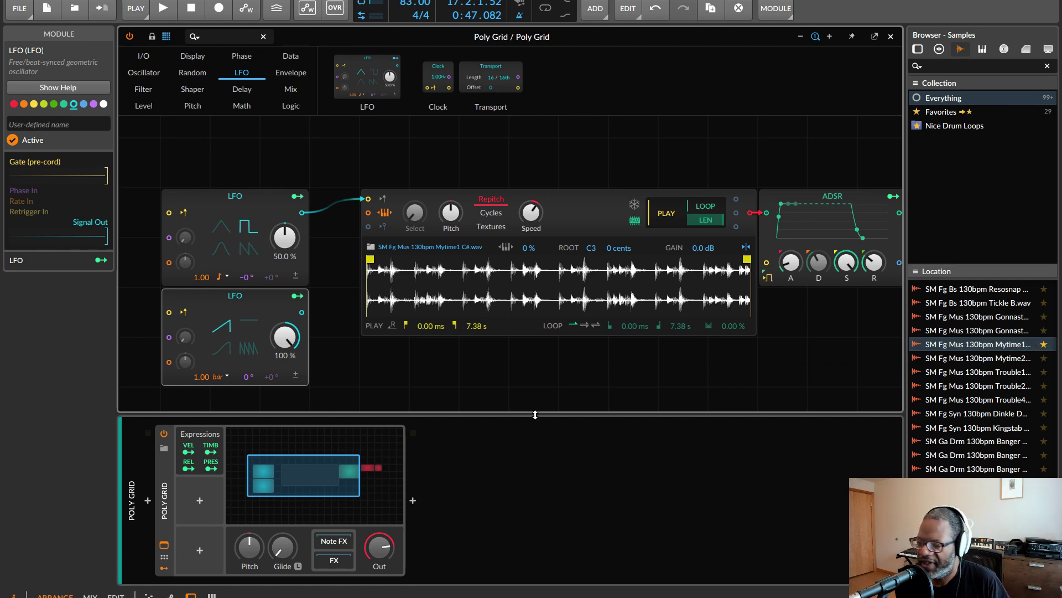
pyautogui.moveTo(199, 376)
pyautogui.mouseDown()
pyautogui.moveTo(199, 365)
pyautogui.moveTo(197, 376)
pyautogui.mouseUp()
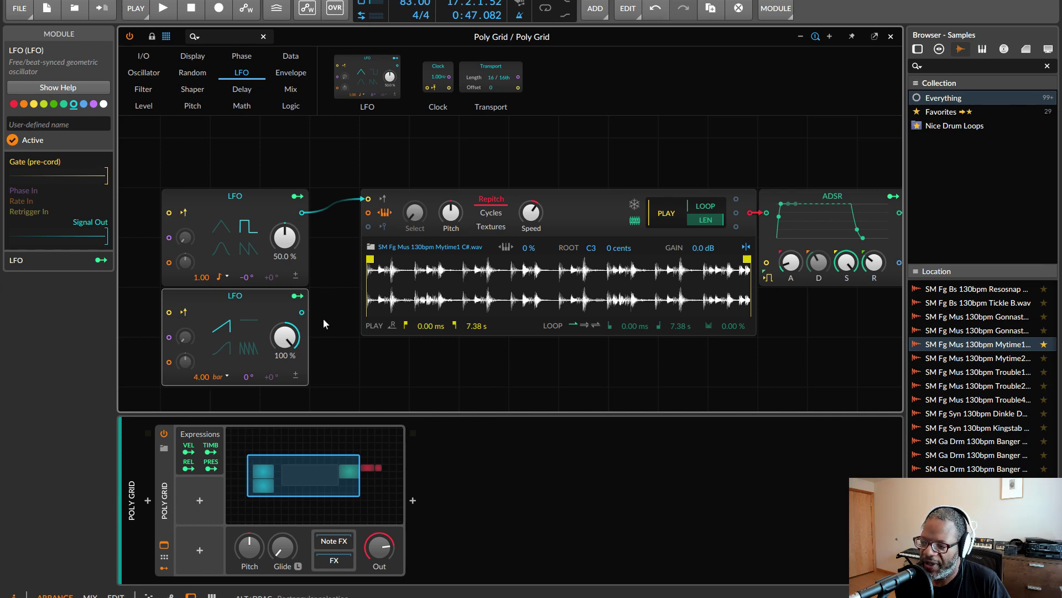
# Add a Modulator Out fed by the second LFO, modulating the Sampler's Sample Start and Loop Start at 1.000.
pyautogui.click(142, 56)
pyautogui.scroll(-3, 821, 81)
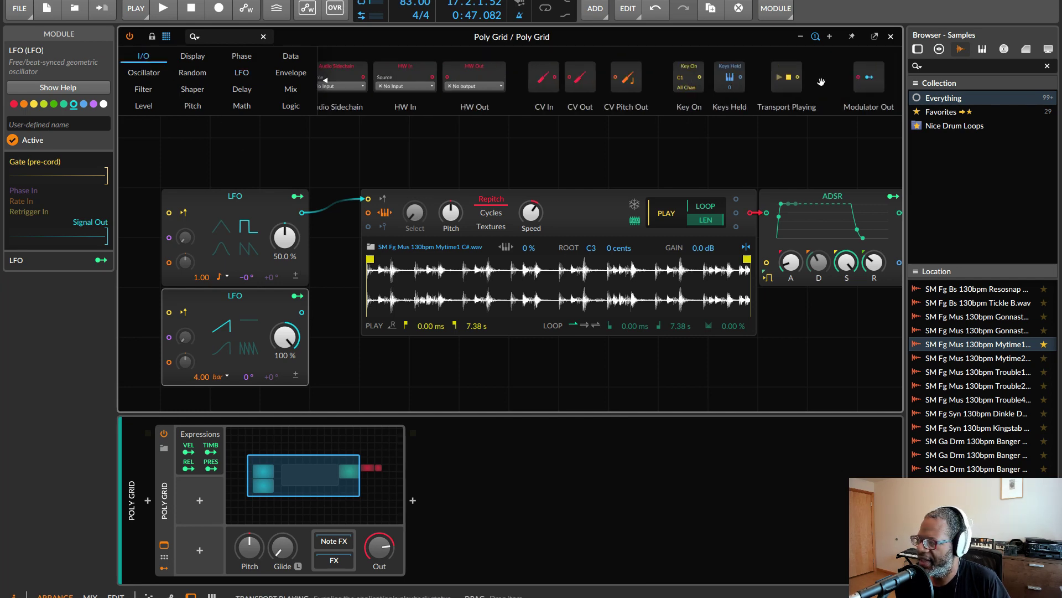
pyautogui.moveTo(870, 77); pyautogui.dragTo(392, 356)
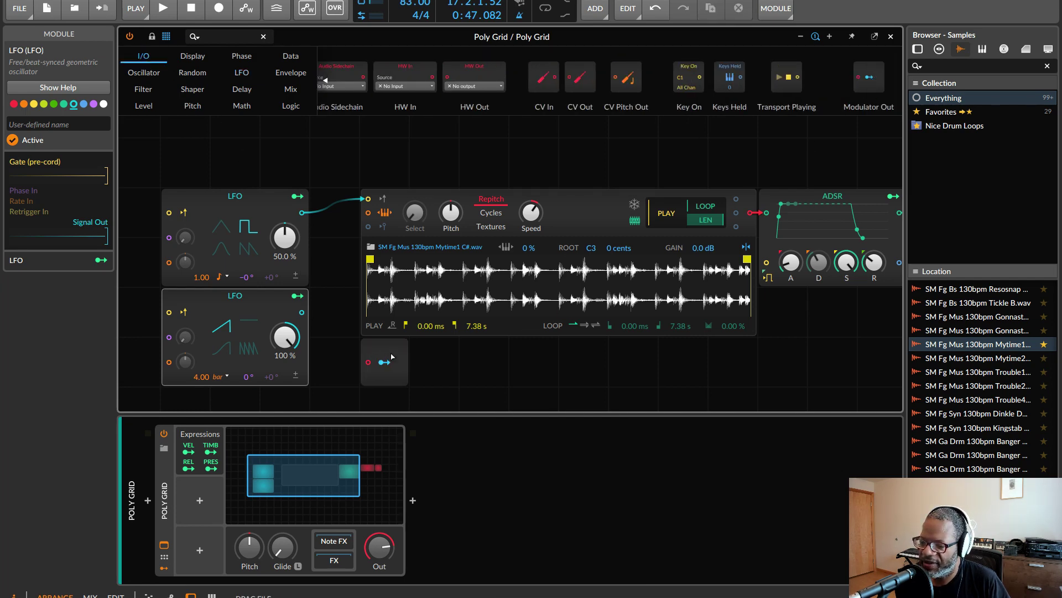
pyautogui.click(363, 357)
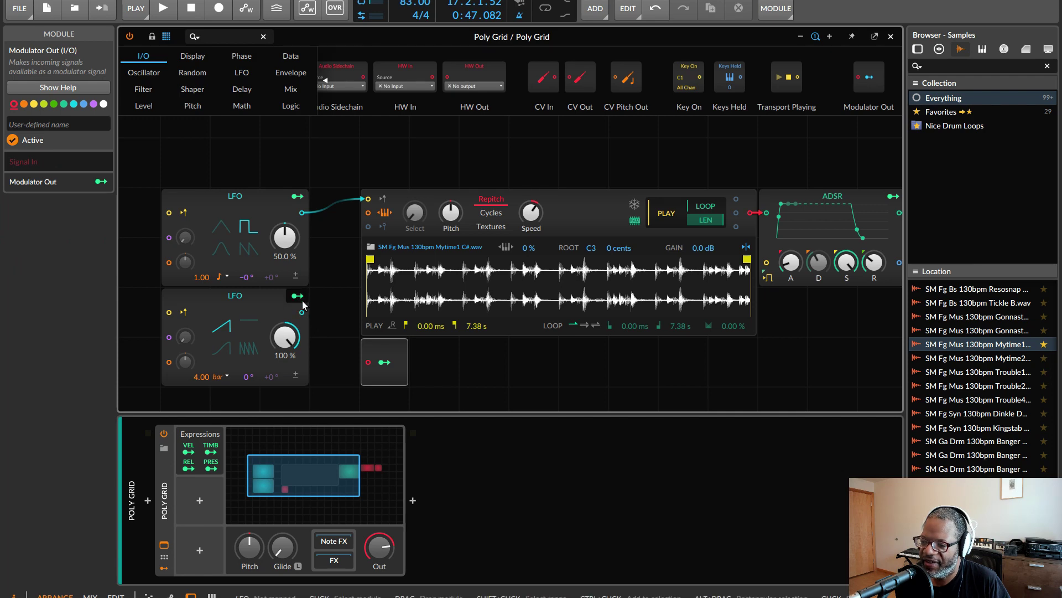
pyautogui.moveTo(302, 312); pyautogui.dragTo(368, 362)
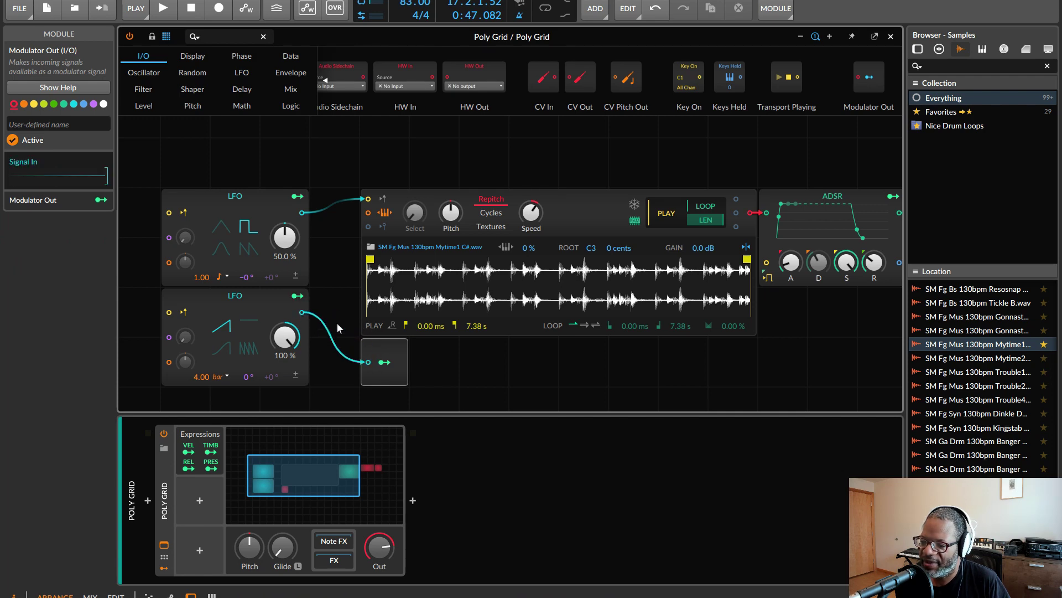
pyautogui.click(384, 362)
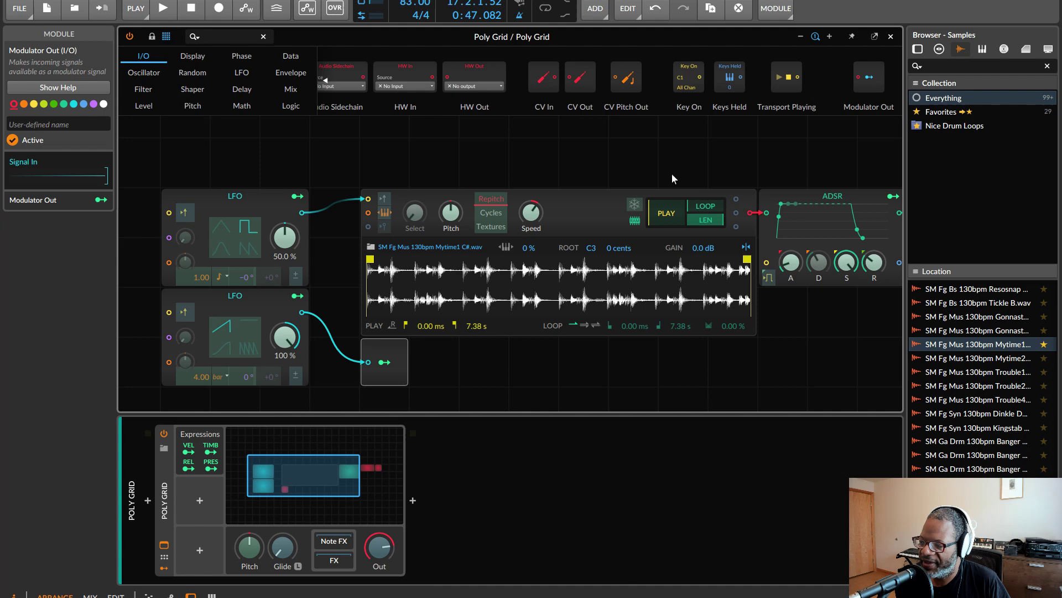
pyautogui.moveTo(657, 216); pyautogui.dragTo(706, 202)
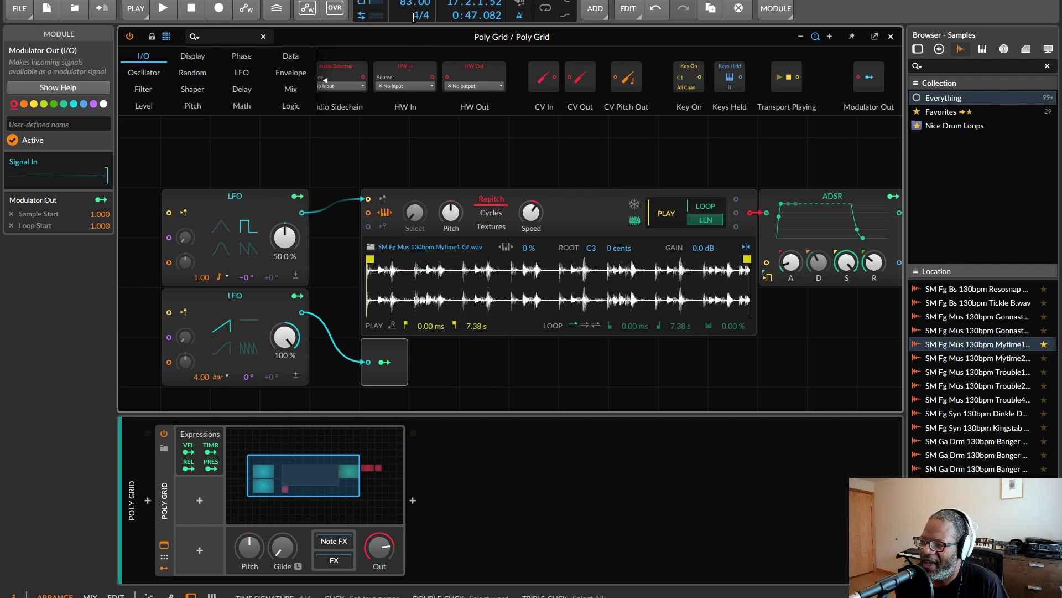
# Nudge the project tempo up, then settle it at 124 BPM while the loop plays.
pyautogui.moveTo(408, 7); pyautogui.dragTo(409, 0)
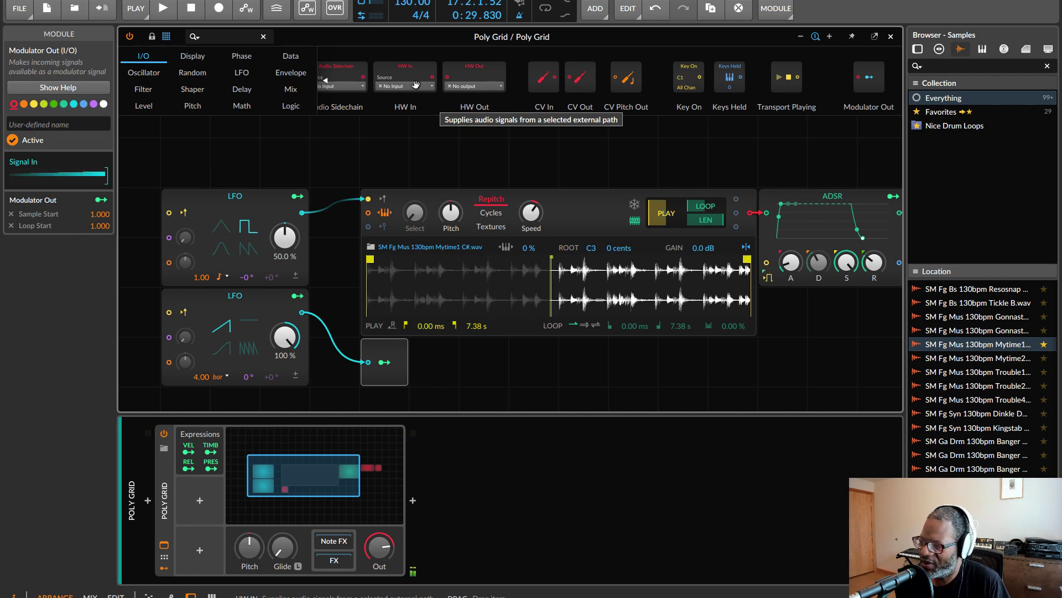
pyautogui.moveTo(412, 4); pyautogui.dragTo(412, 18)
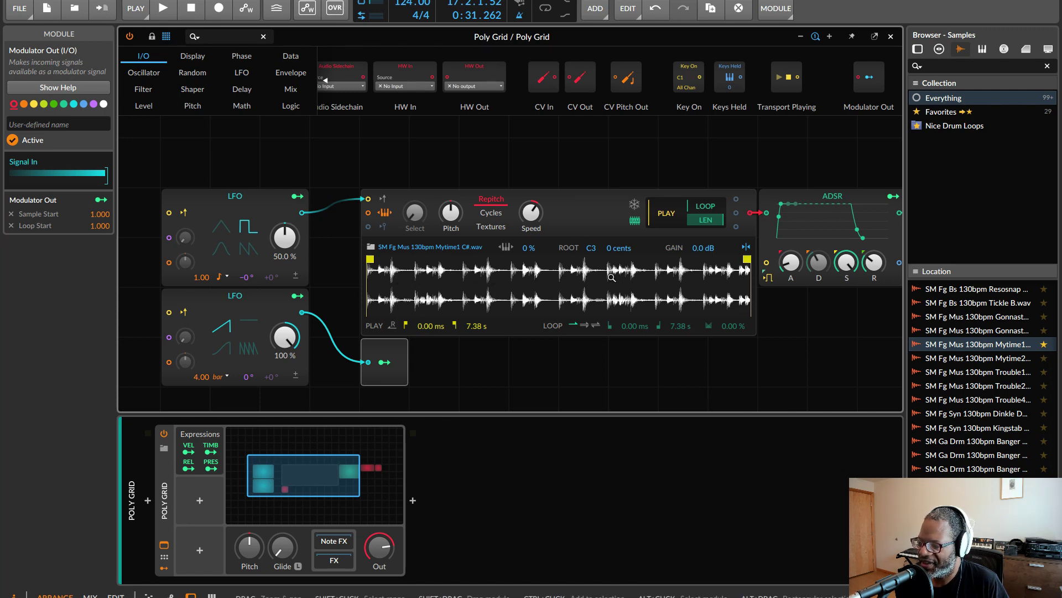
pyautogui.scroll(2, 606, 171)
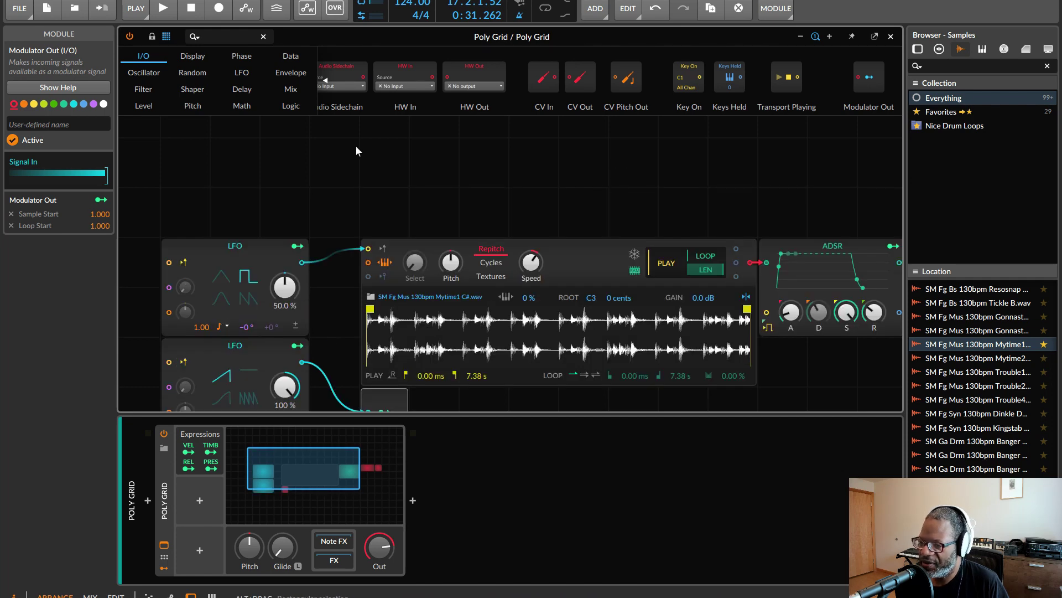
# Add a 1.00 Constant and a Divide module, wiring the Constant into Divide.
pyautogui.click(248, 108)
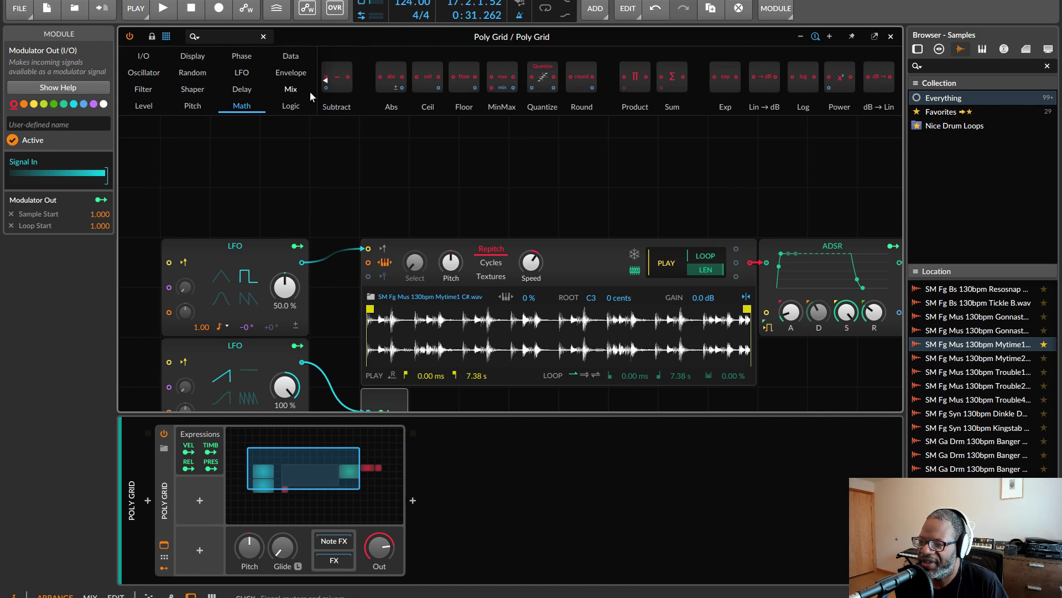
pyautogui.scroll(3, 383, 91)
pyautogui.scroll(1, 383, 90)
pyautogui.moveTo(360, 84); pyautogui.dragTo(593, 177)
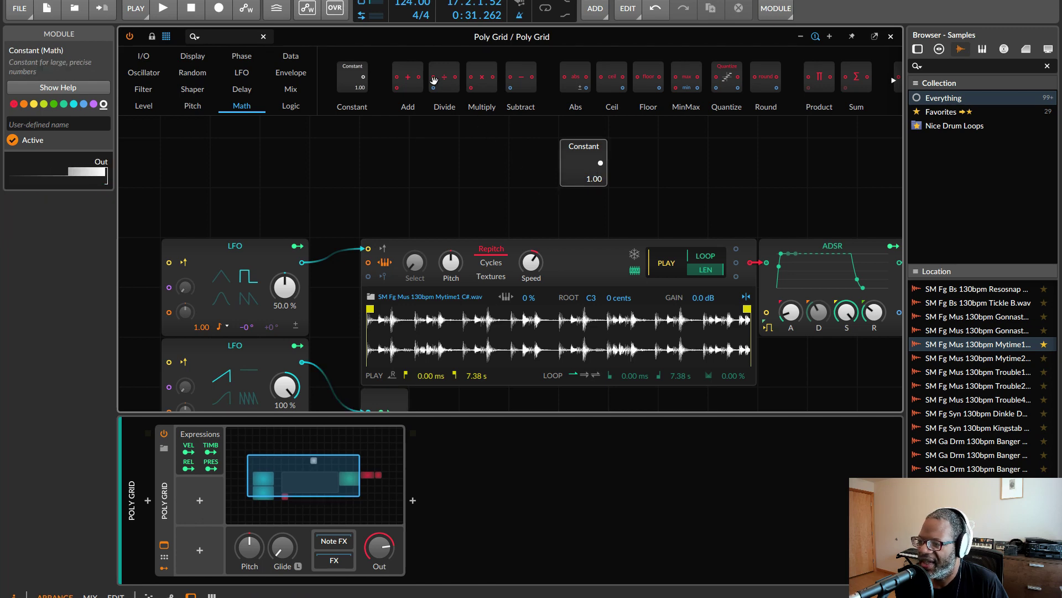
pyautogui.moveTo(440, 80); pyautogui.dragTo(645, 179)
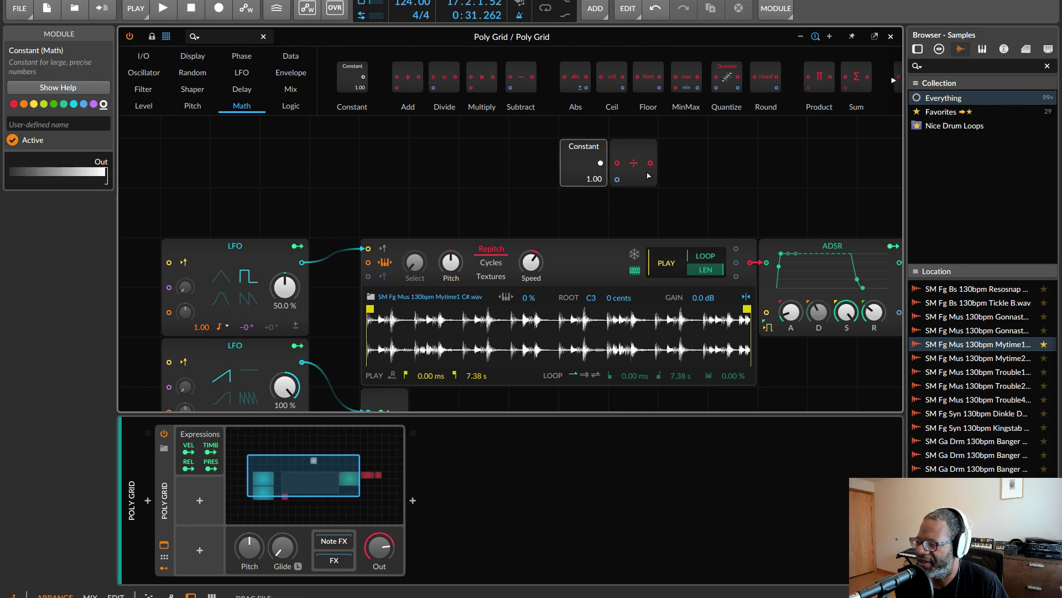
pyautogui.click(649, 176)
pyautogui.moveTo(600, 163); pyautogui.dragTo(618, 163)
# Add a second Constant set to 32.00 and feed it into Divide's lower input.
pyautogui.moveTo(352, 78); pyautogui.dragTo(544, 166)
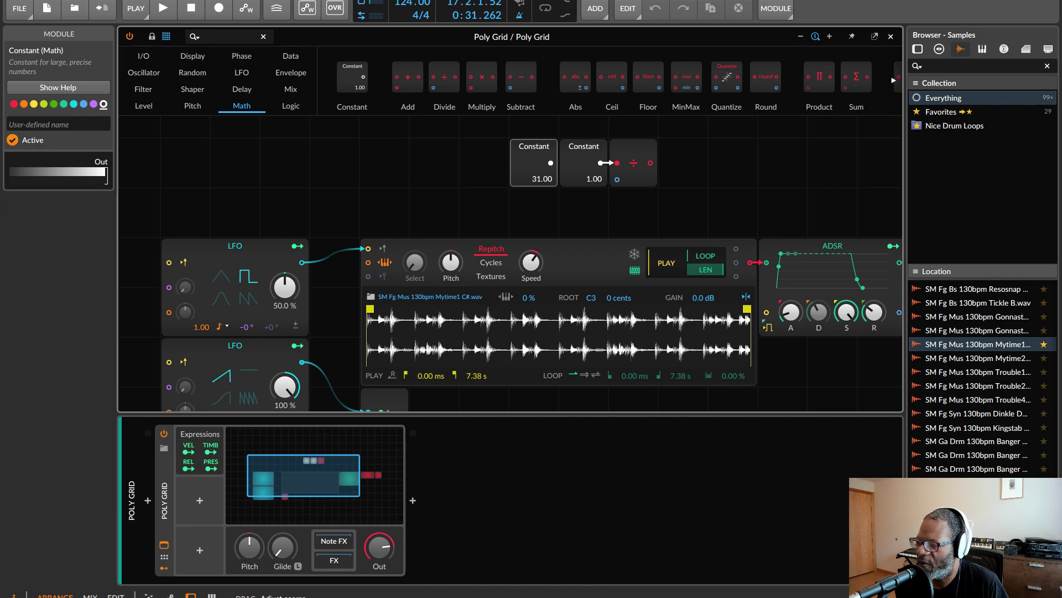
pyautogui.moveTo(540, 180); pyautogui.dragTo(540, 179)
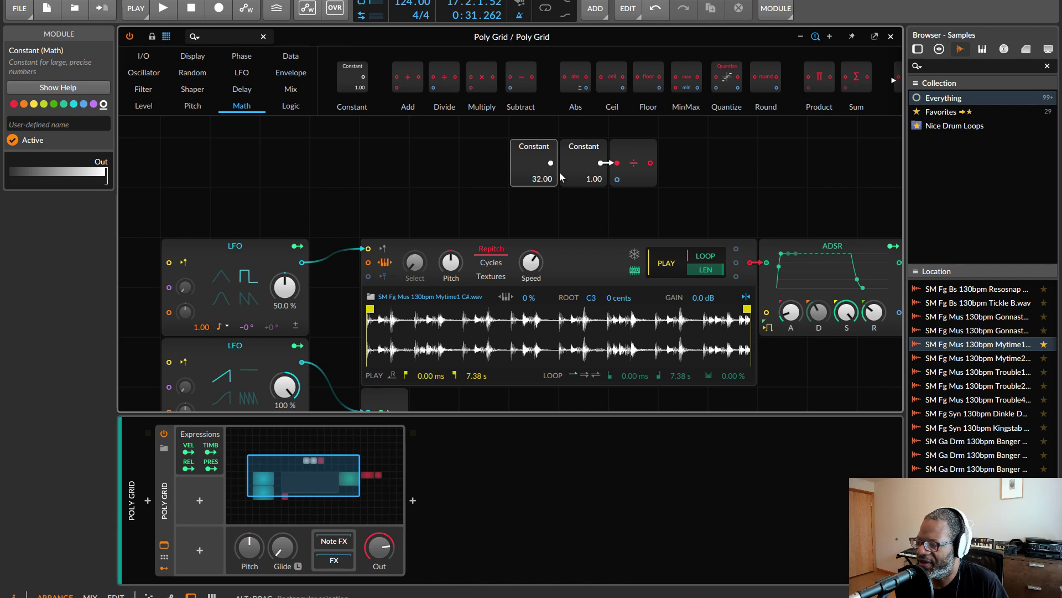
pyautogui.moveTo(632, 180); pyautogui.dragTo(618, 179)
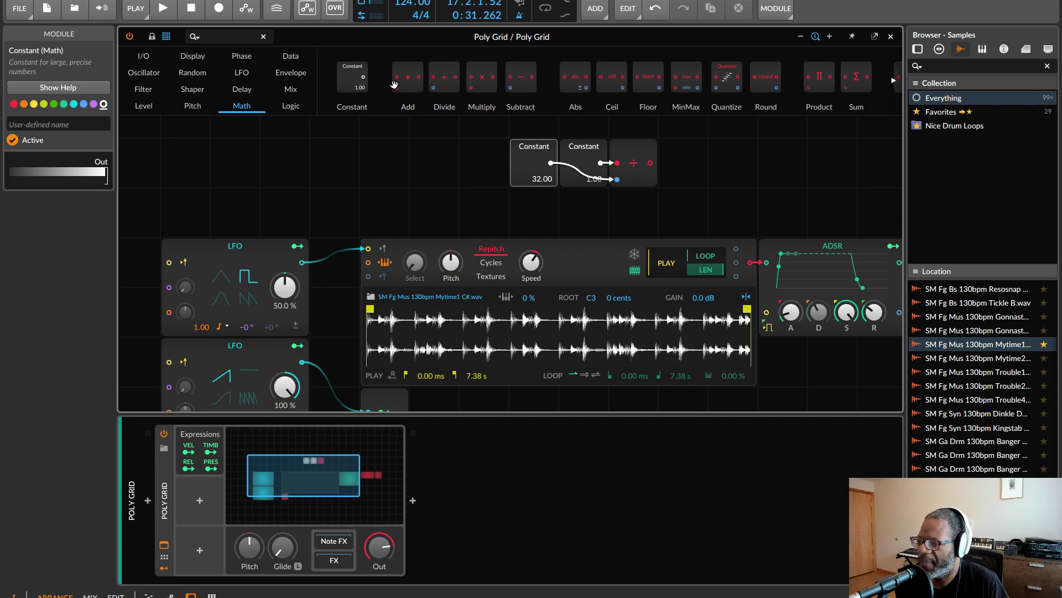
# Map the Divide-fed Modulator Out to the Sampler's Loop Length at 1.000.
pyautogui.click(141, 57)
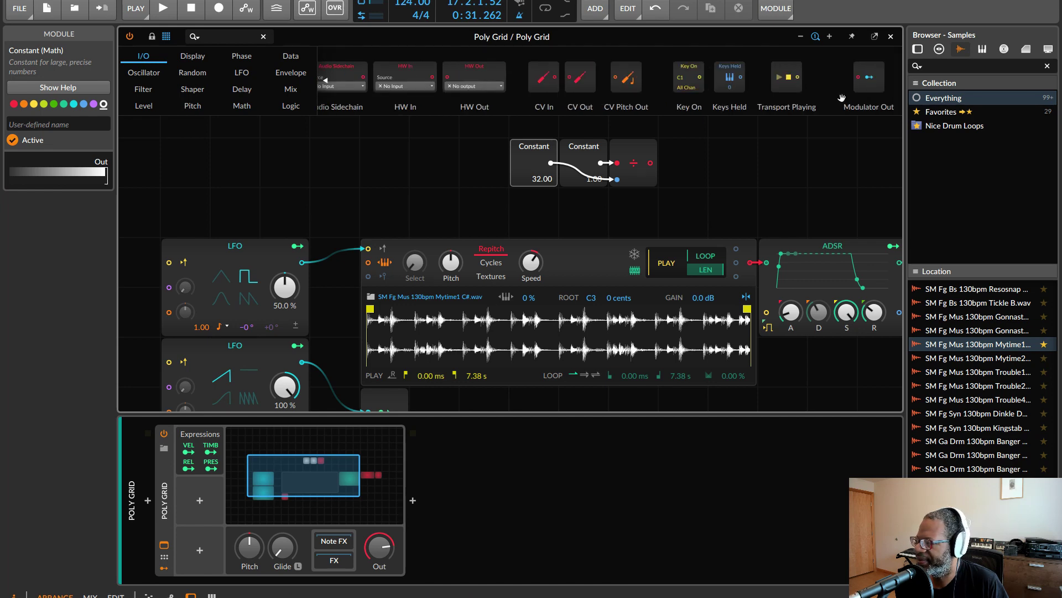
pyautogui.scroll(-5, 685, 171)
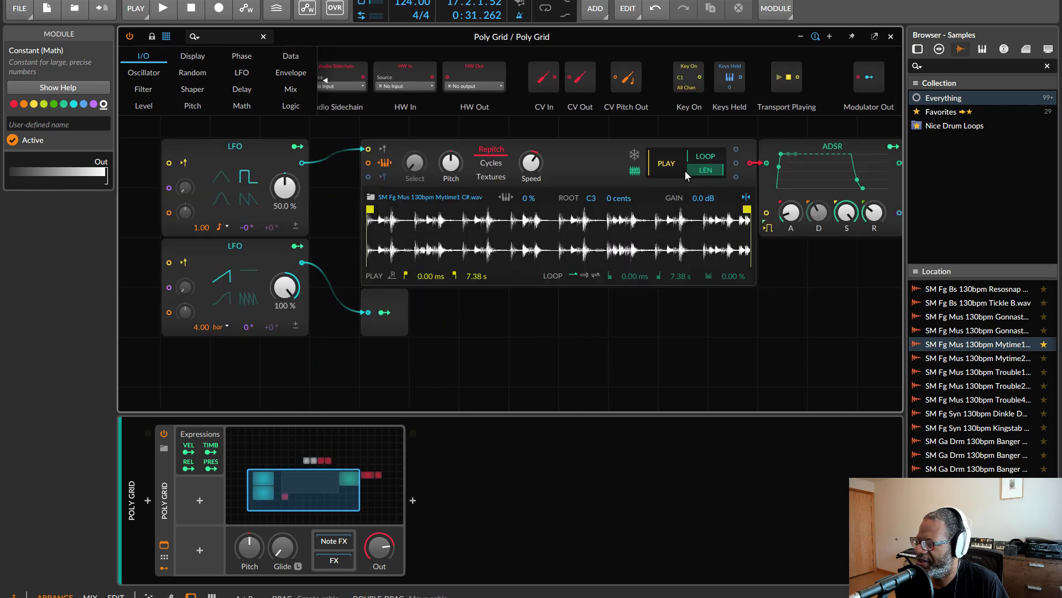
pyautogui.scroll(5, 737, 207)
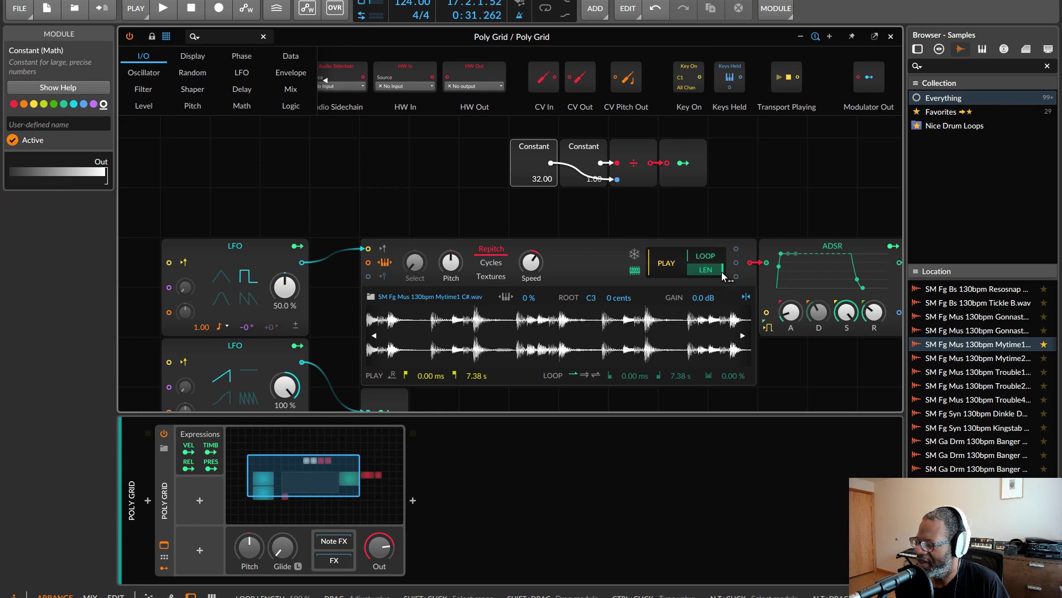
pyautogui.moveTo(725, 277); pyautogui.dragTo(724, 276)
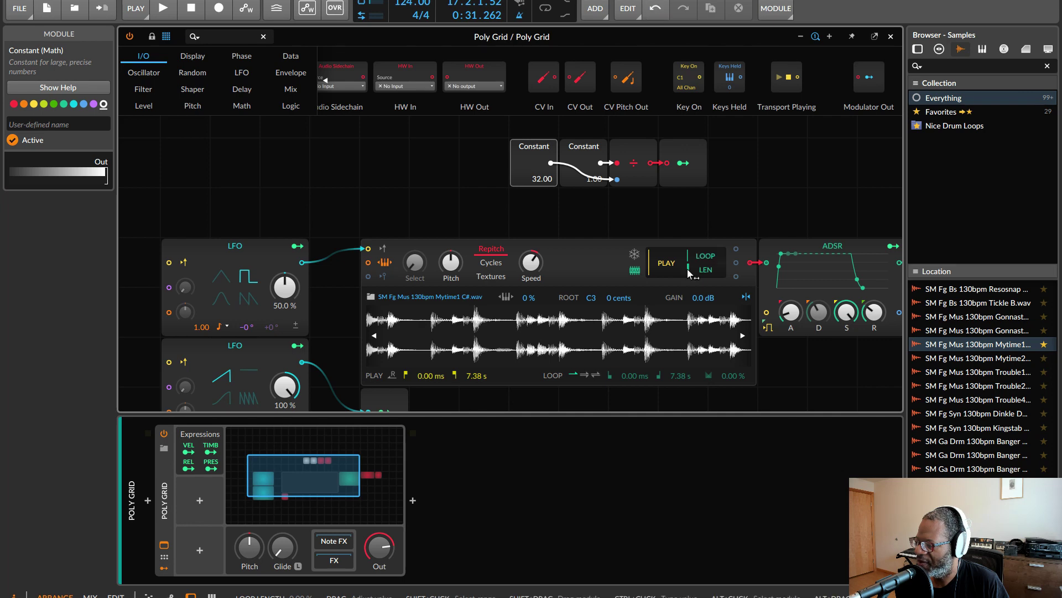
pyautogui.click(688, 165)
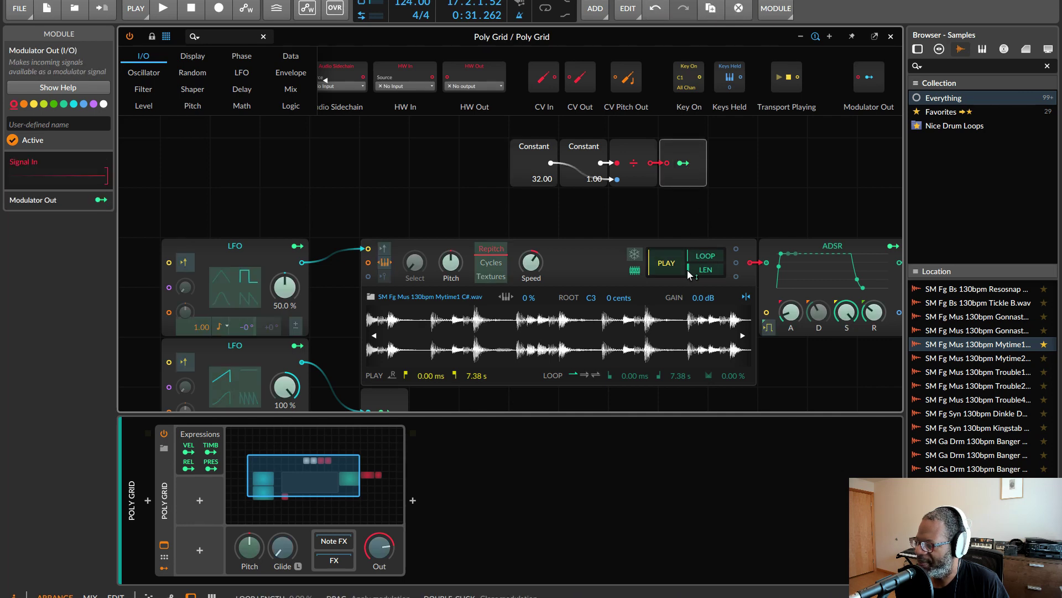
pyautogui.moveTo(687, 267); pyautogui.dragTo(688, 266)
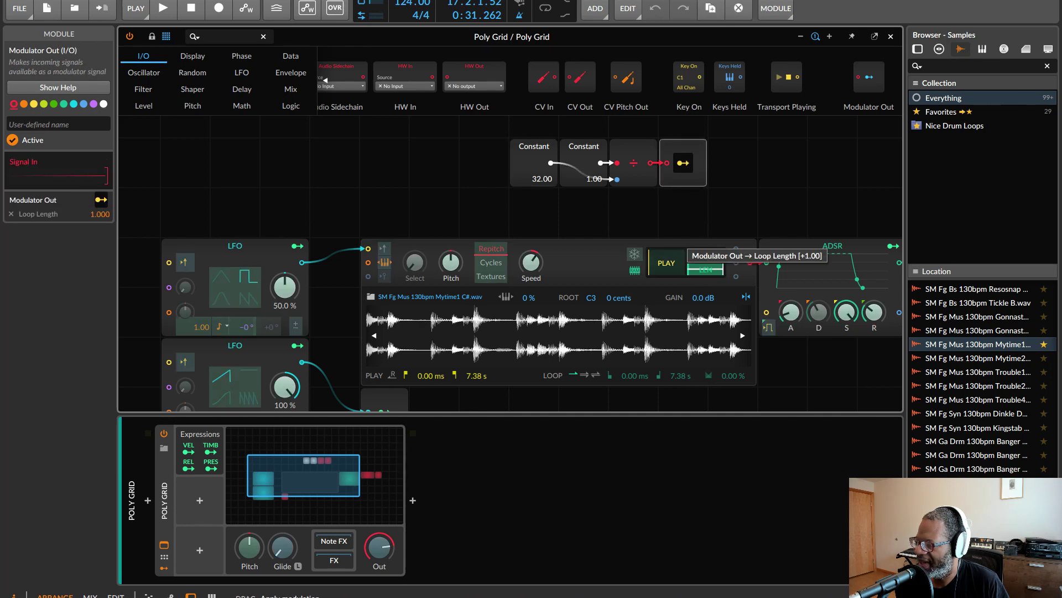
pyautogui.click(683, 162)
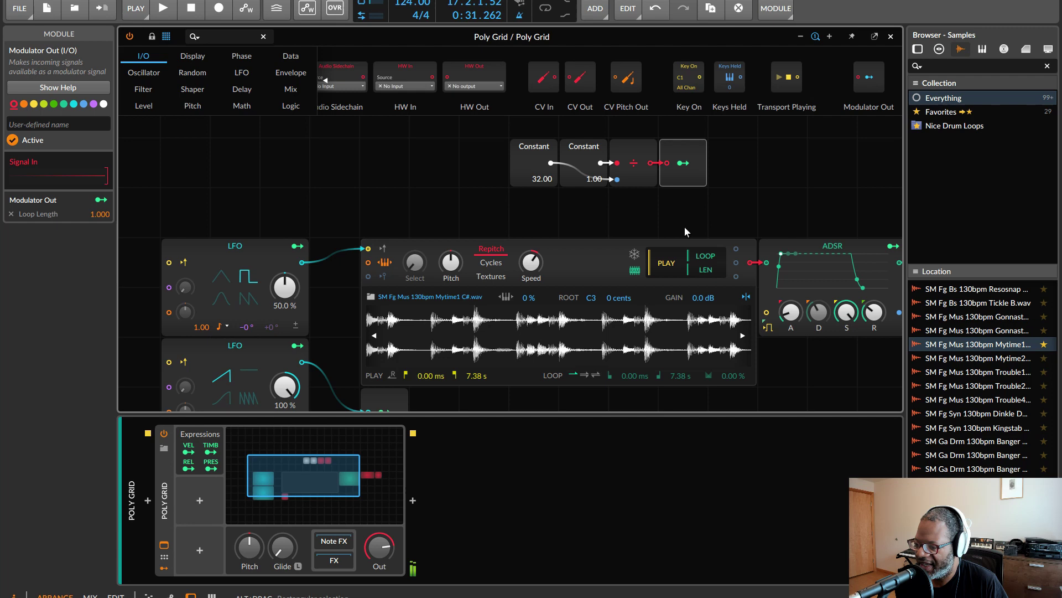
# Switch on looping for the Mytime1 sample in the Sampler.
pyautogui.scroll(-3, 543, 336)
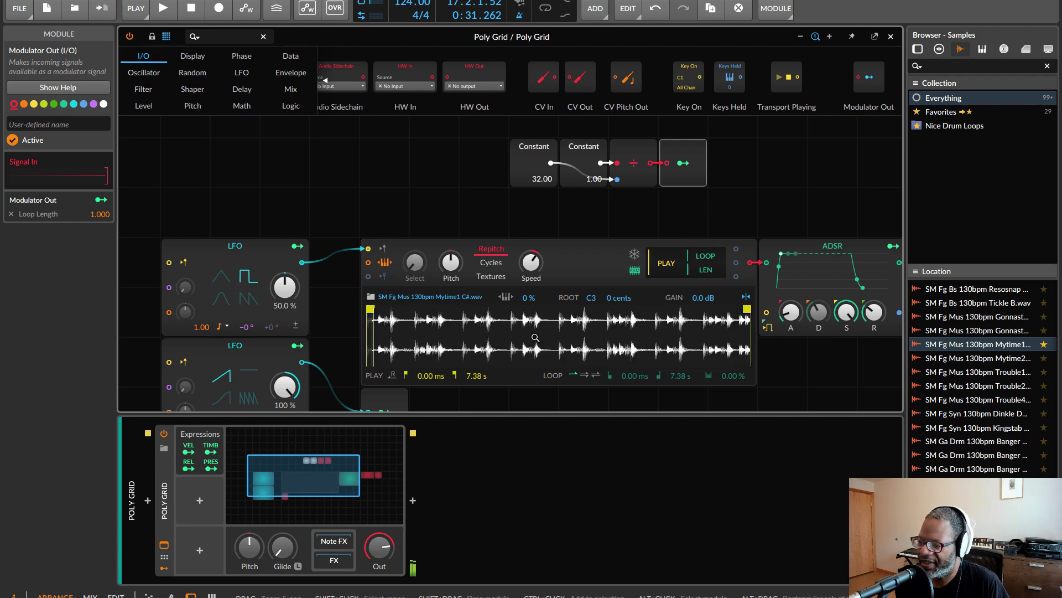
pyautogui.click(596, 375)
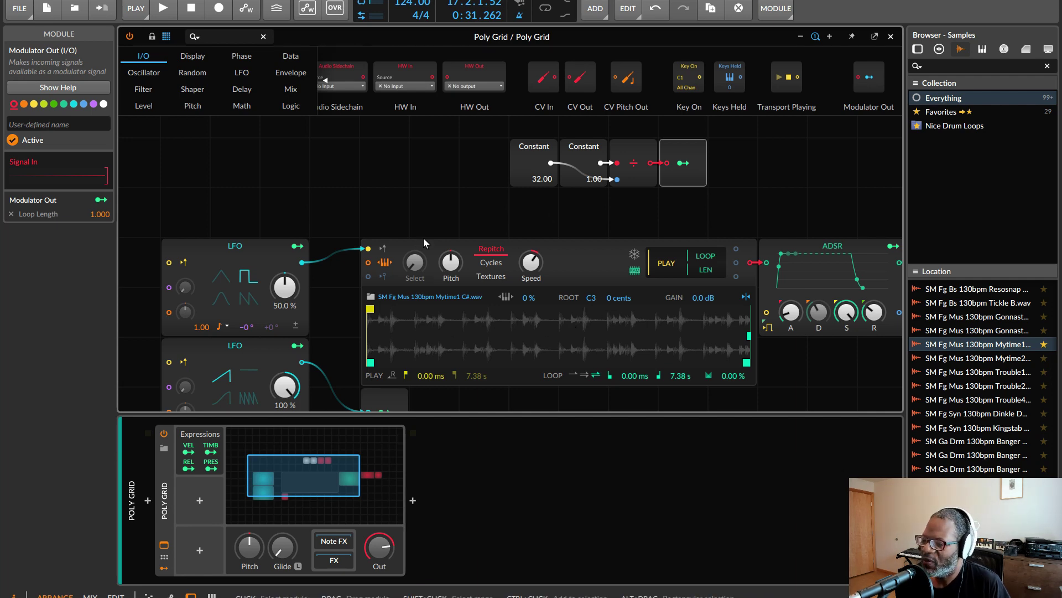
pyautogui.scroll(-3, 330, 331)
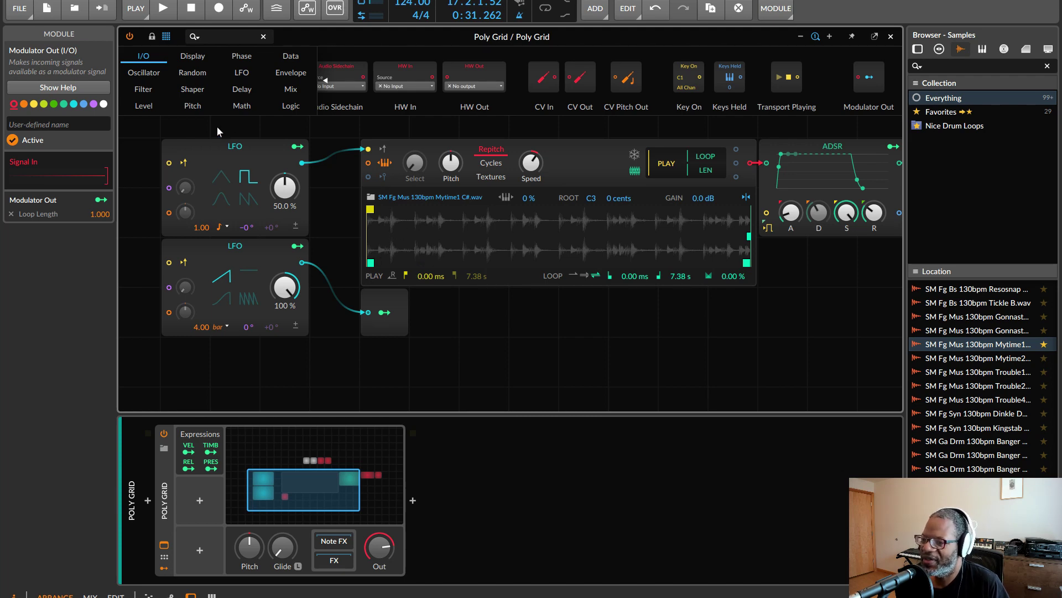
# Insert a Math Quantize module after the lower LFO, with its Step Size fed by the Divide output.
pyautogui.click(242, 106)
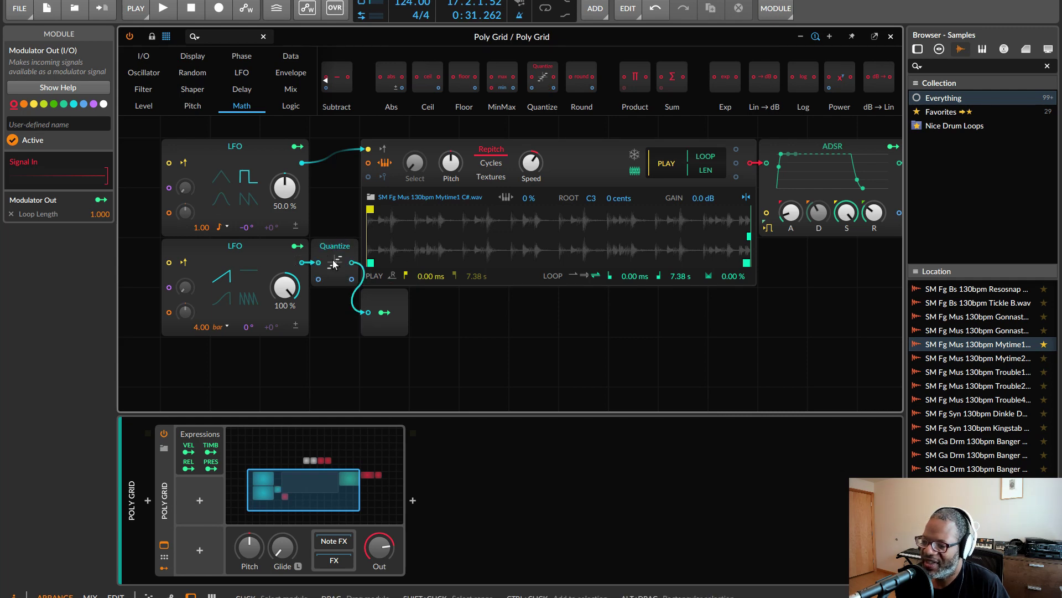
pyautogui.moveTo(333, 260); pyautogui.dragTo(334, 302)
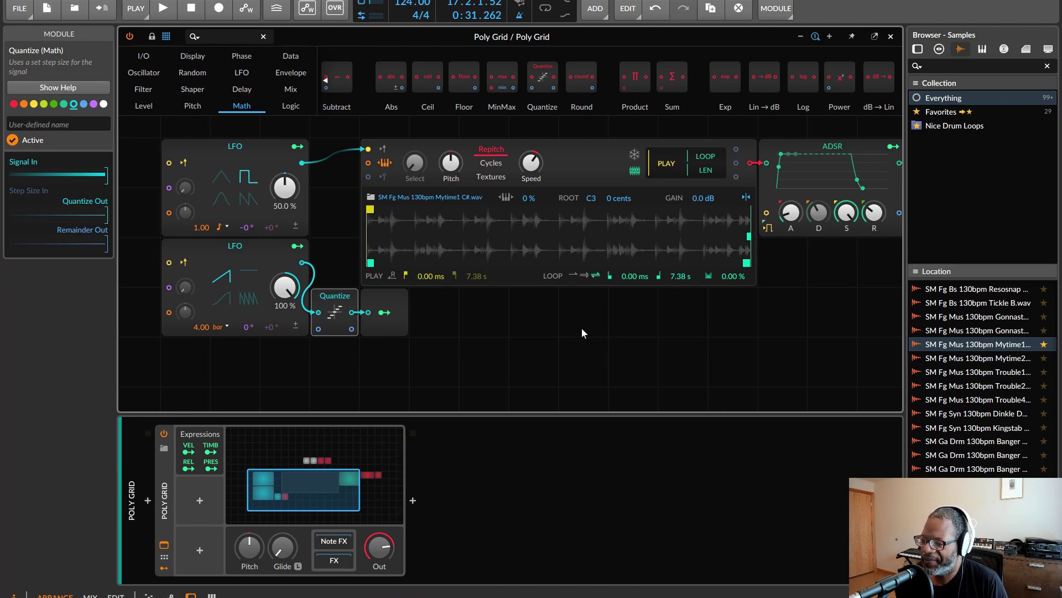
pyautogui.scroll(2, 582, 327)
pyautogui.scroll(1, 685, 174)
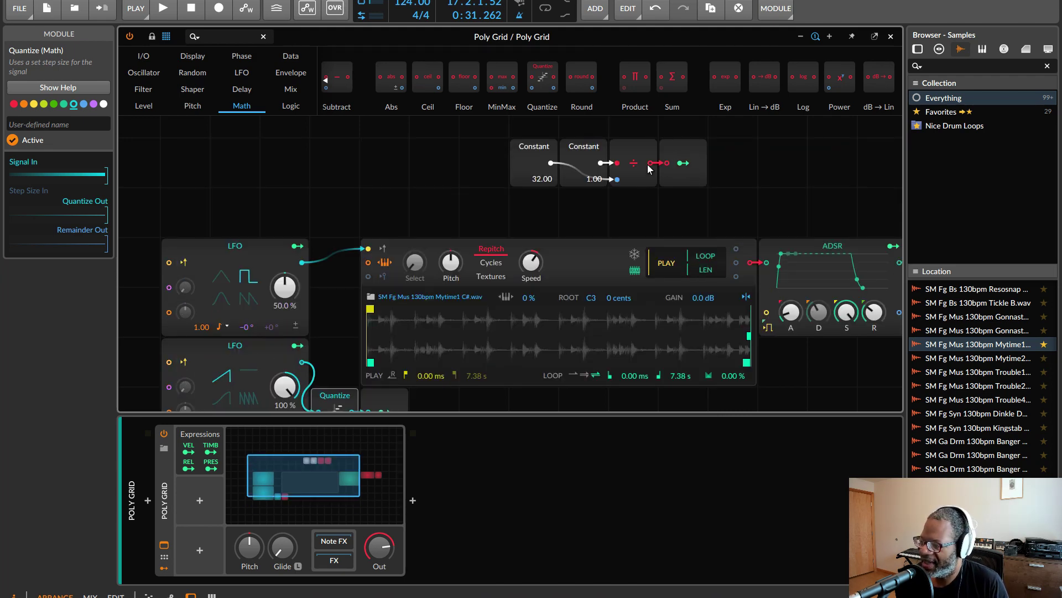
pyautogui.moveTo(405, 366); pyautogui.dragTo(323, 280)
pyautogui.scroll(-3, 395, 377)
pyautogui.scroll(2, 581, 294)
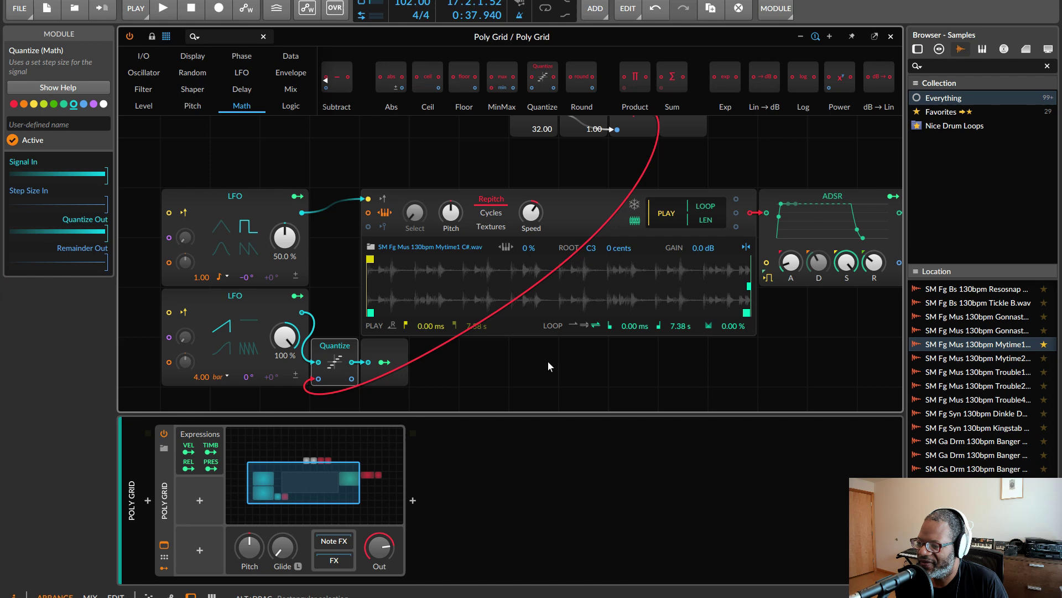
# Add a Value module beside Quantize and attach a Modulator Out to it.
pyautogui.click(143, 105)
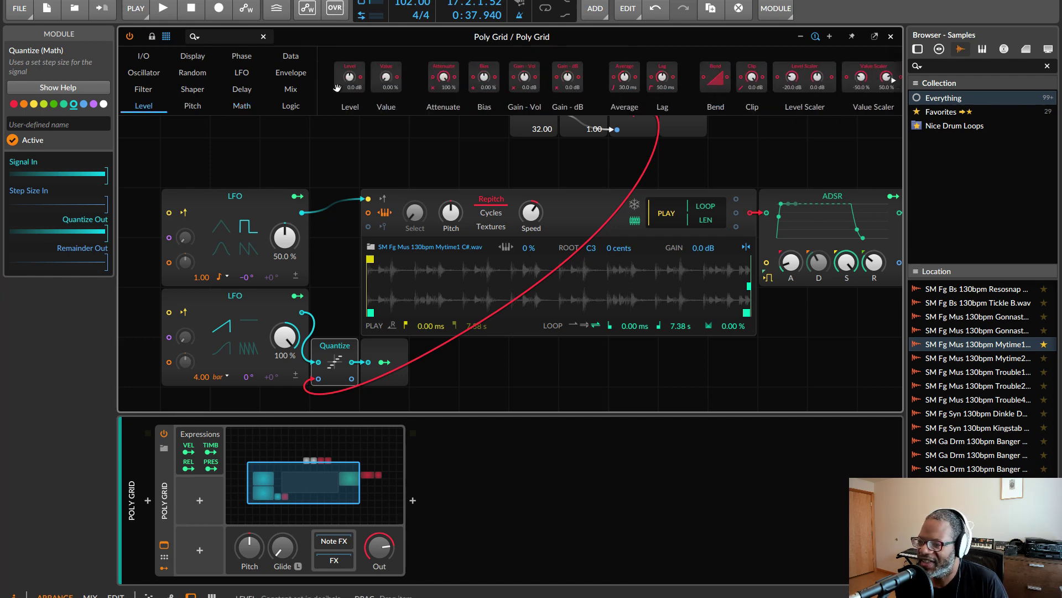
pyautogui.moveTo(372, 82); pyautogui.dragTo(437, 360)
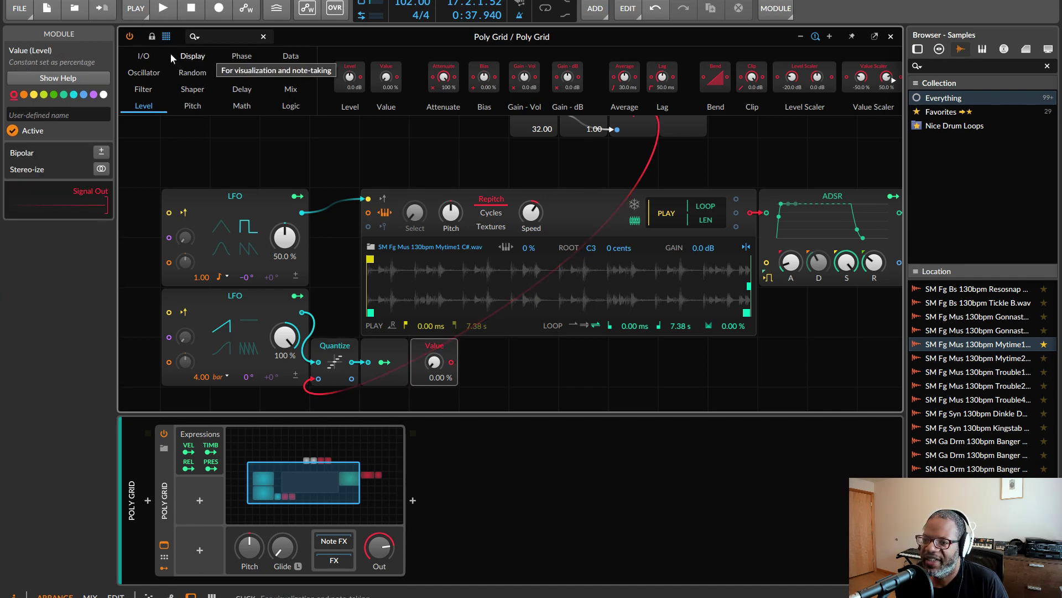
pyautogui.click(143, 56)
pyautogui.scroll(-5, 801, 87)
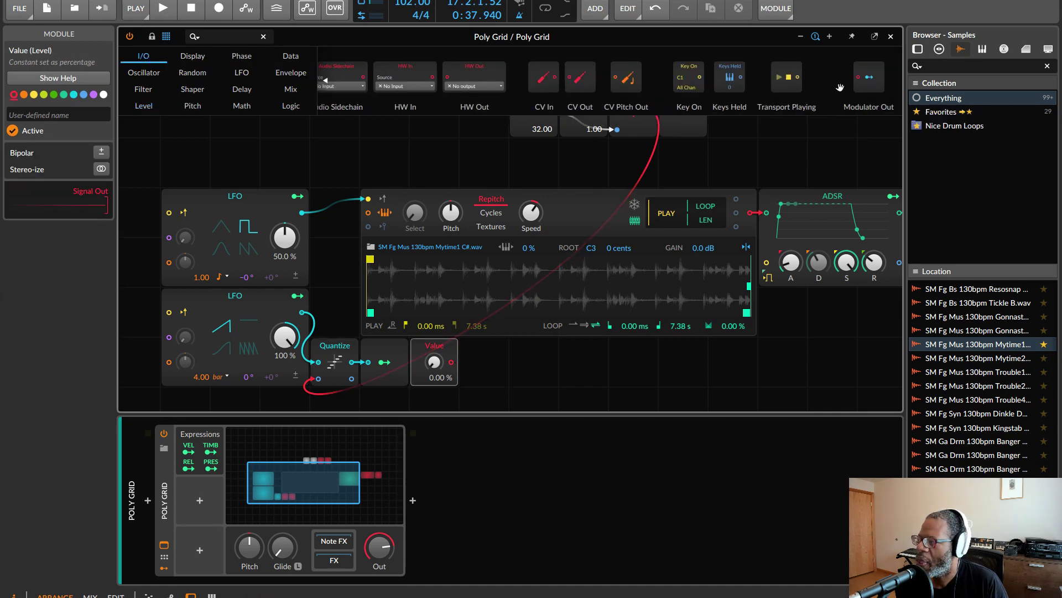
pyautogui.moveTo(454, 364); pyautogui.dragTo(532, 359)
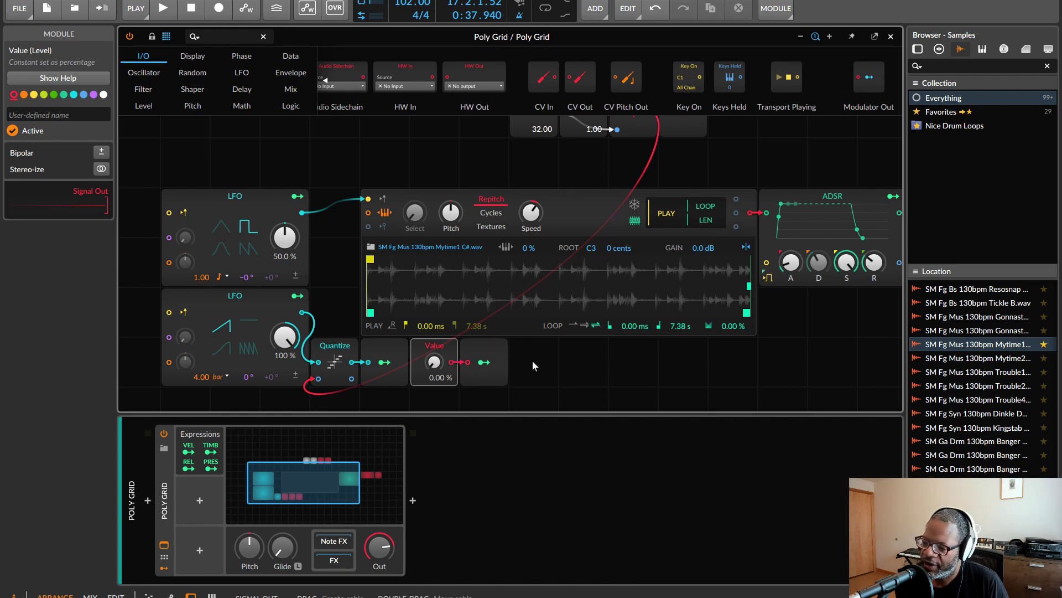
pyautogui.scroll(-3, 542, 359)
# Duplicate the Value and Modulator Out pair twice with Ctrl+D and line the pairs up in the top row.
pyautogui.moveTo(528, 277); pyautogui.dragTo(439, 280)
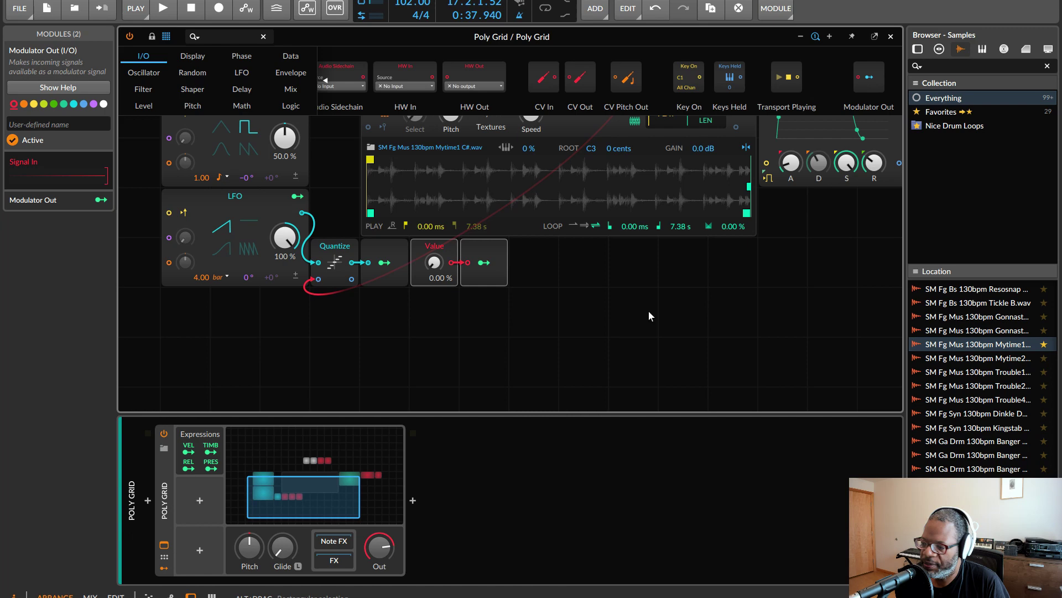
pyautogui.hotkey('ctrl', 'd')
pyautogui.hotkey('ctrl', 'd')
pyautogui.moveTo(432, 314); pyautogui.dragTo(542, 278)
pyautogui.click(517, 304)
pyautogui.moveTo(570, 357); pyautogui.dragTo(634, 261)
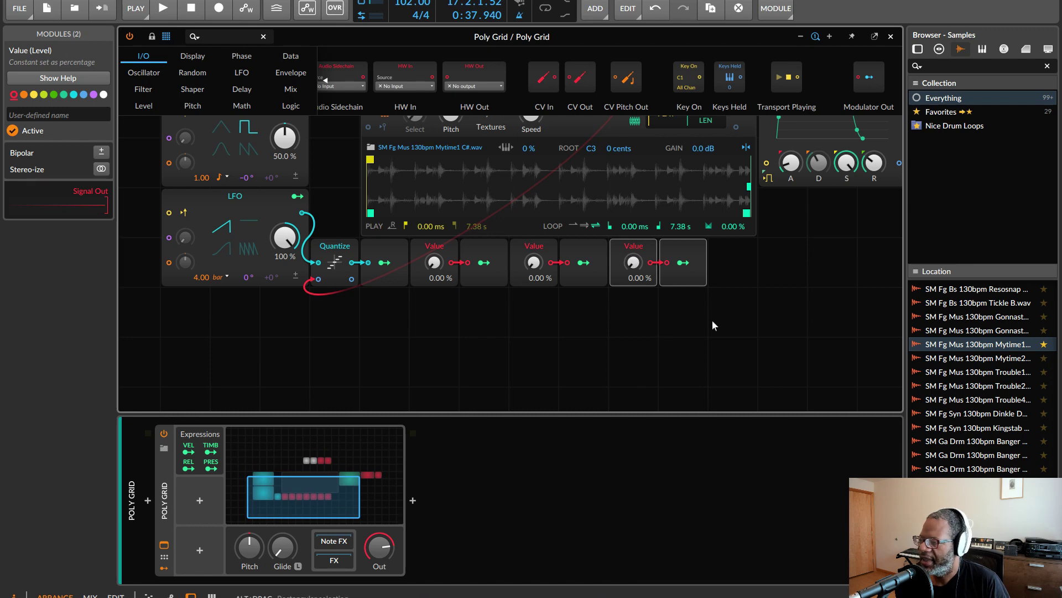
pyautogui.scroll(2, 805, 328)
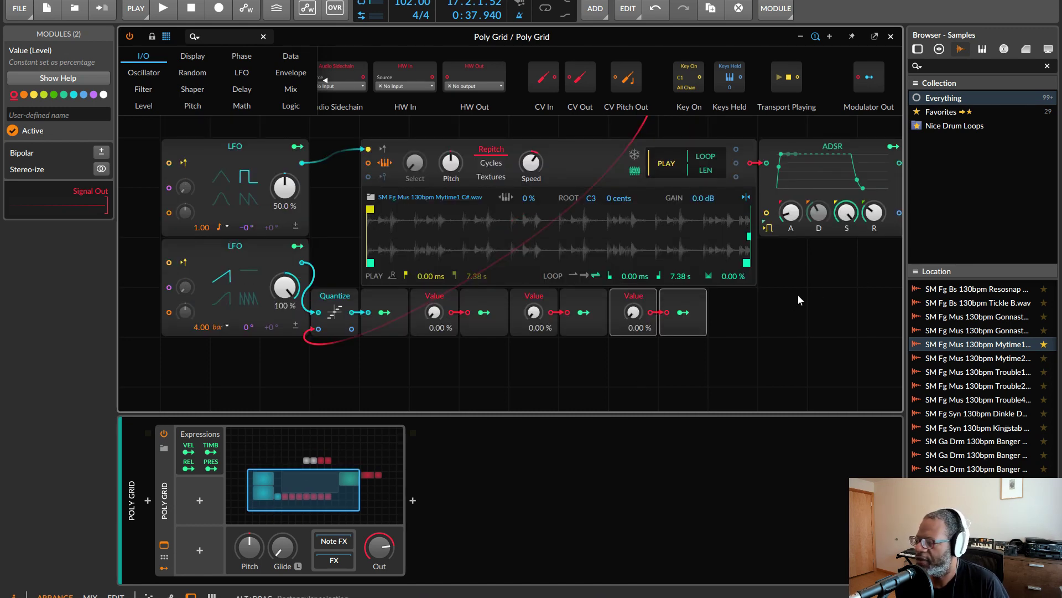
pyautogui.click(139, 227)
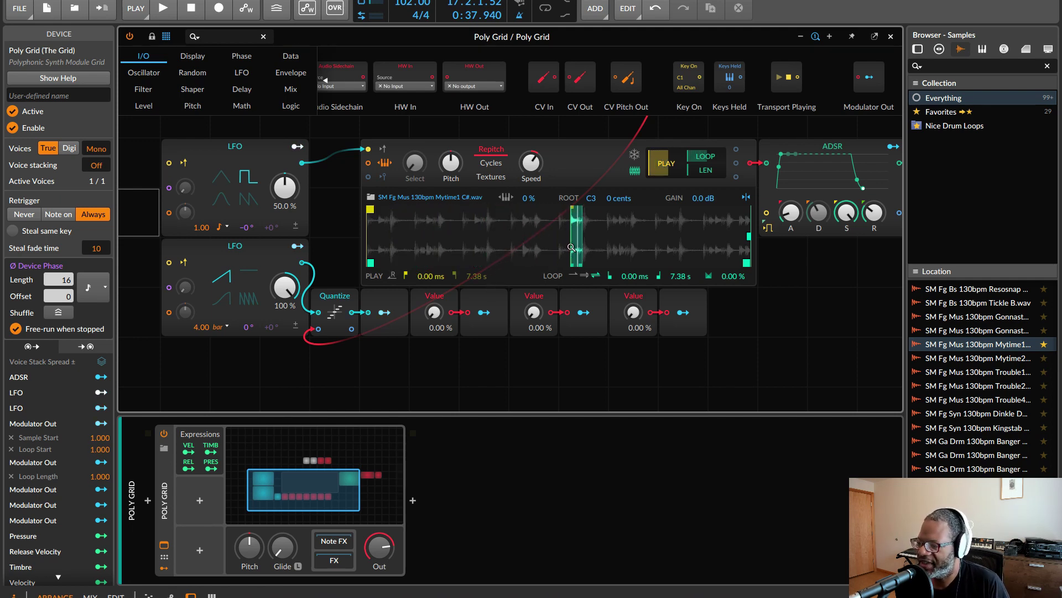
# Rename the first Value module to 'Ping Window'.
pyautogui.click(436, 299)
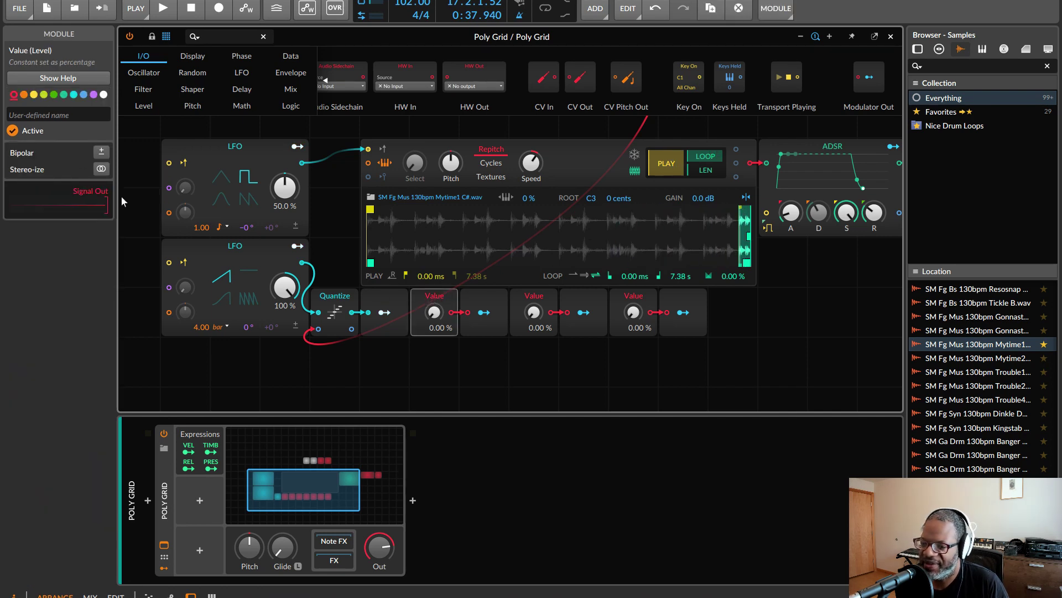
pyautogui.click(50, 115)
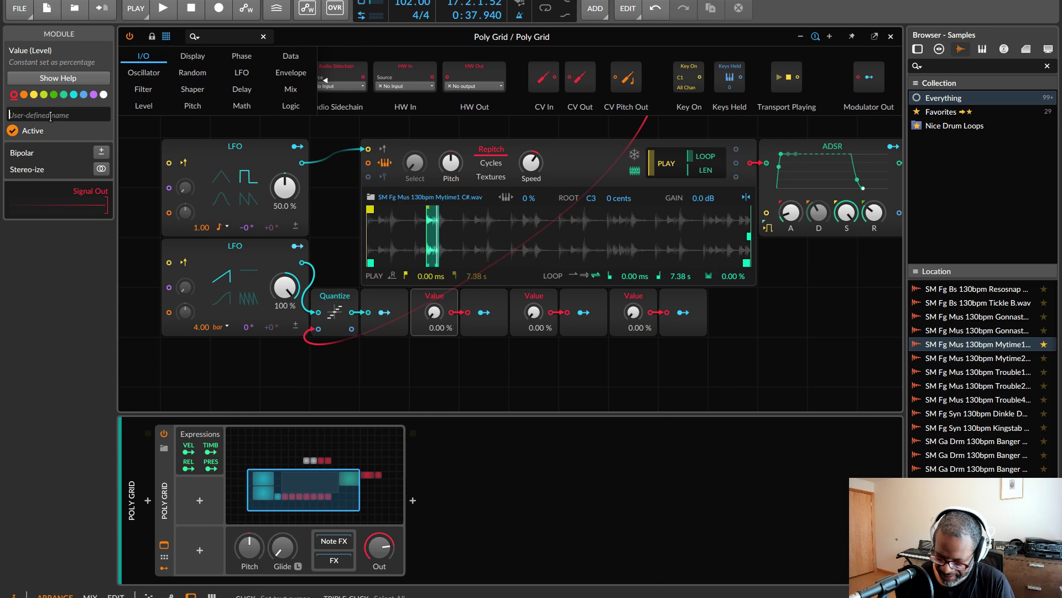
pyautogui.write('Ping')
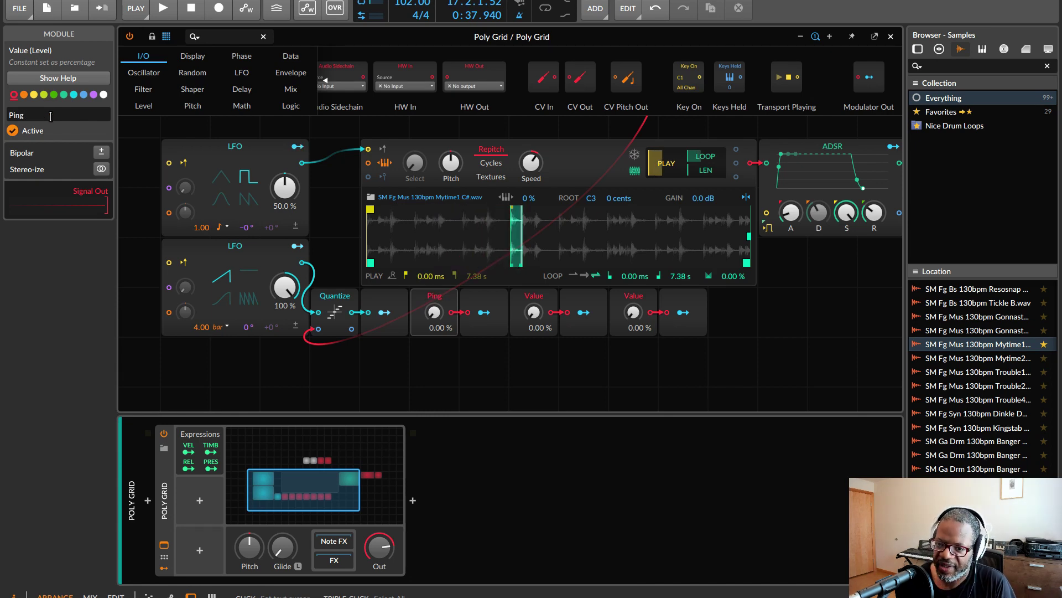
pyautogui.write(' Womd')
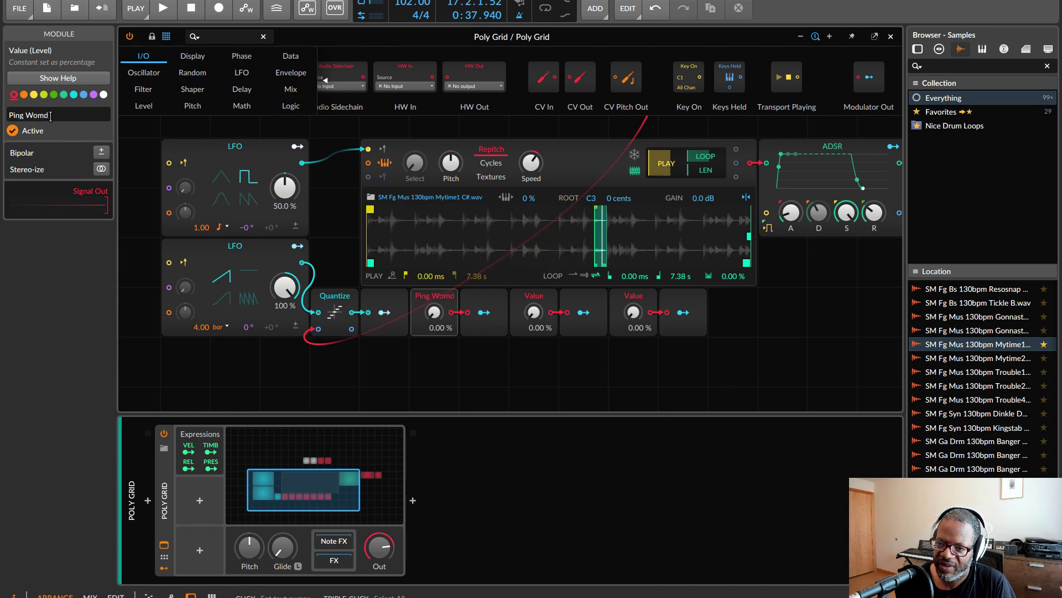
pyautogui.press('BackSpace')
pyautogui.press('BackSpace')
pyautogui.press('BackSpace')
pyautogui.write('i')
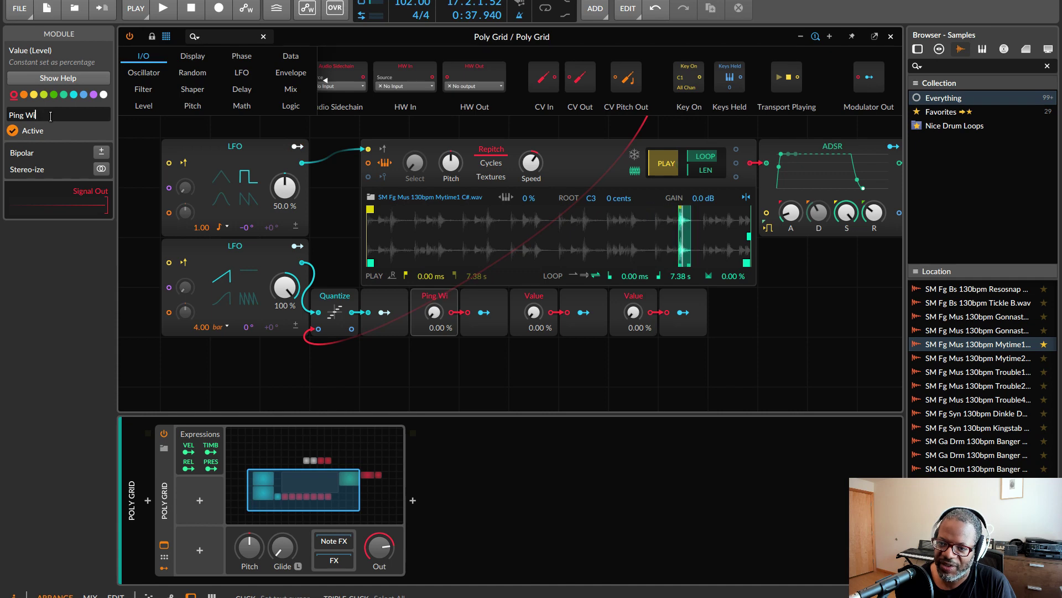
pyautogui.write('ndow')
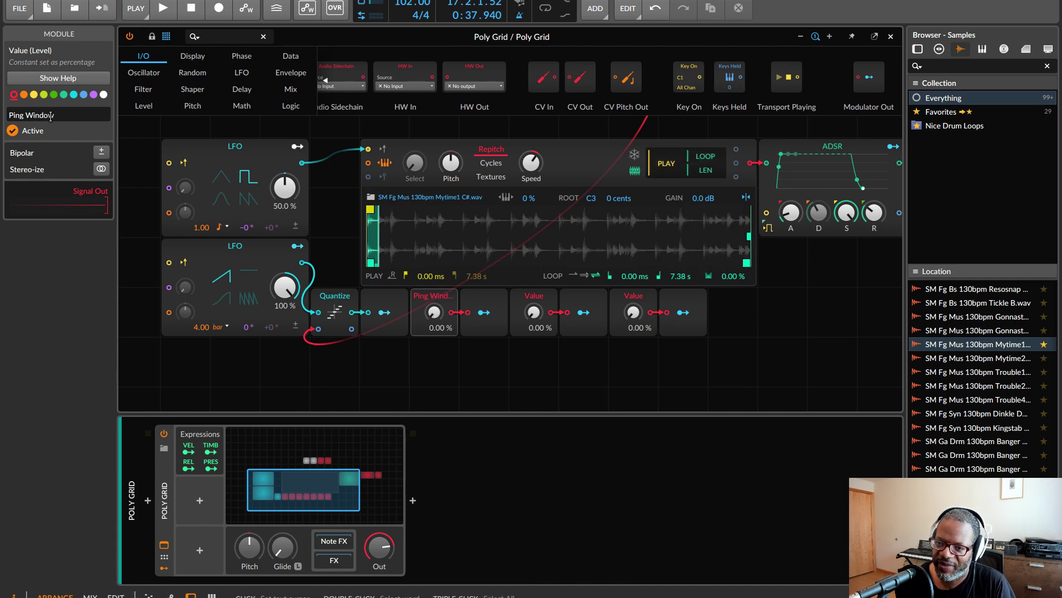
pyautogui.click(495, 358)
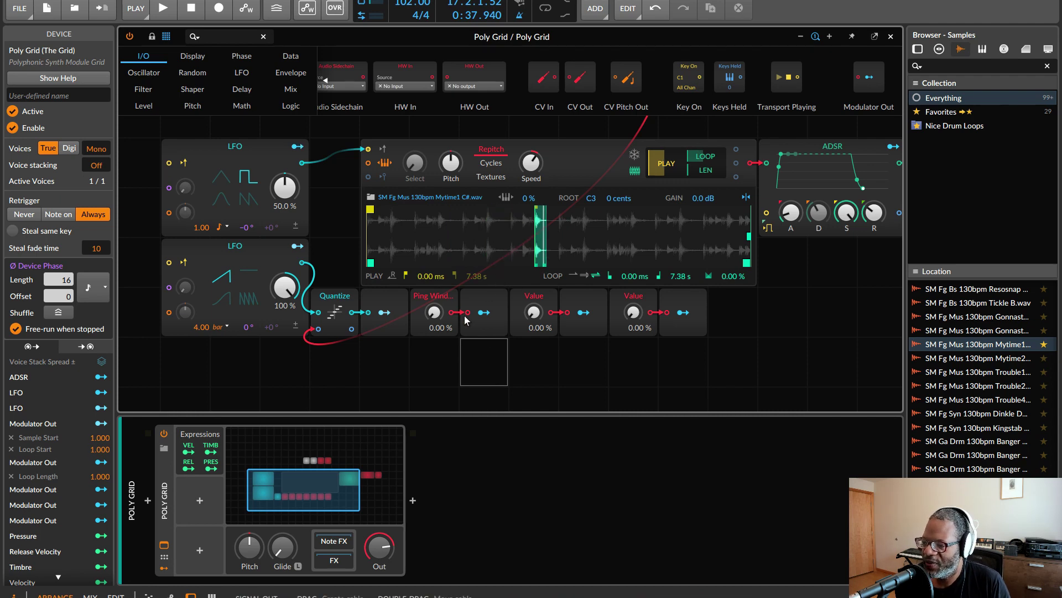
# Route Ping Window's Modulator Out to the sampler's loop start at 0.060.
pyautogui.click(484, 312)
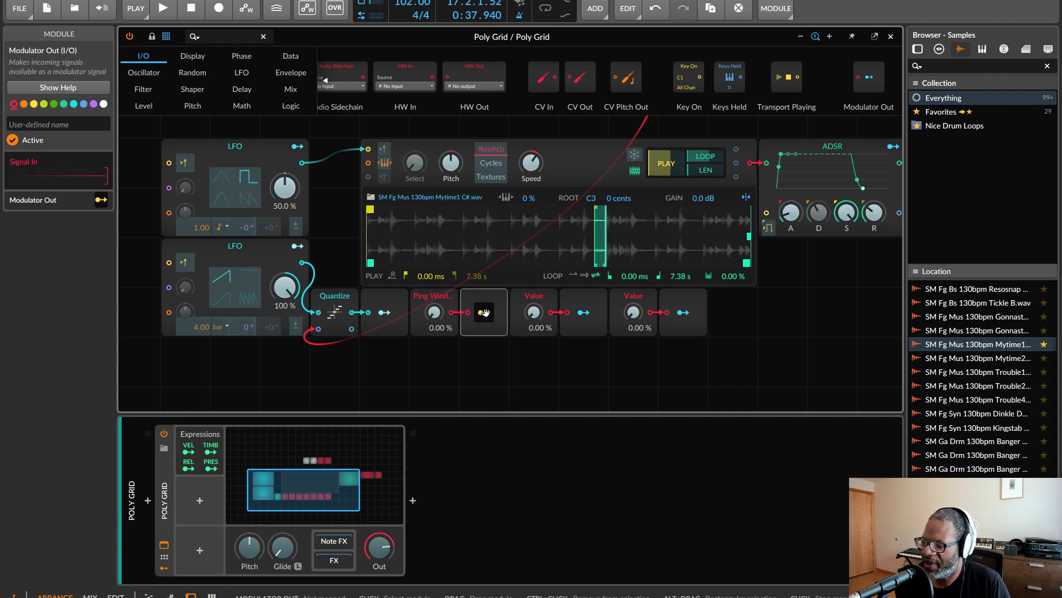
pyautogui.click(689, 156)
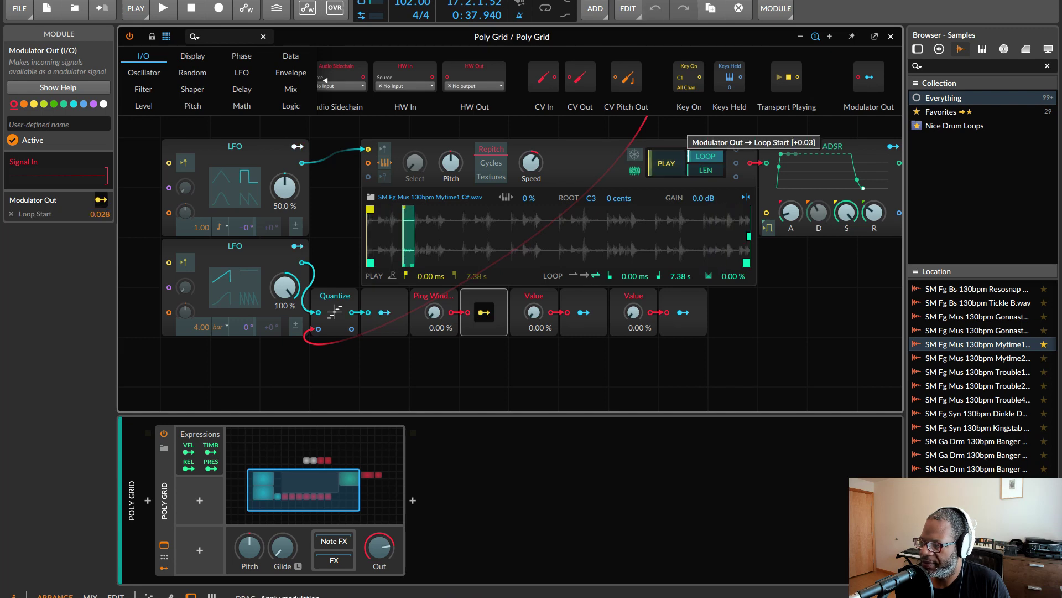
pyautogui.moveTo(706, 156); pyautogui.dragTo(706, 151)
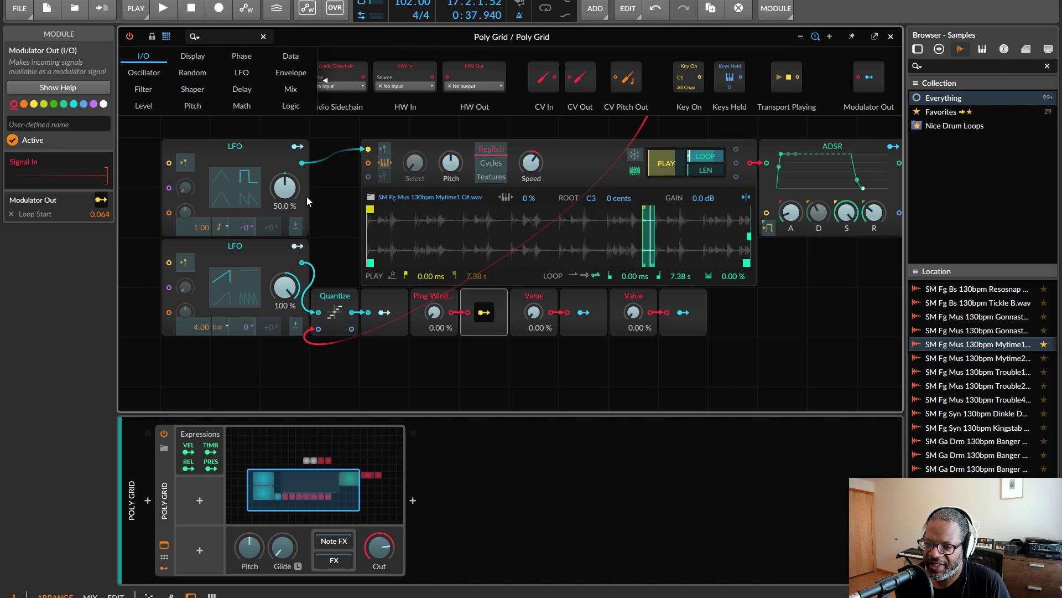
pyautogui.doubleClick(109, 214)
pyautogui.press('BackSpace')
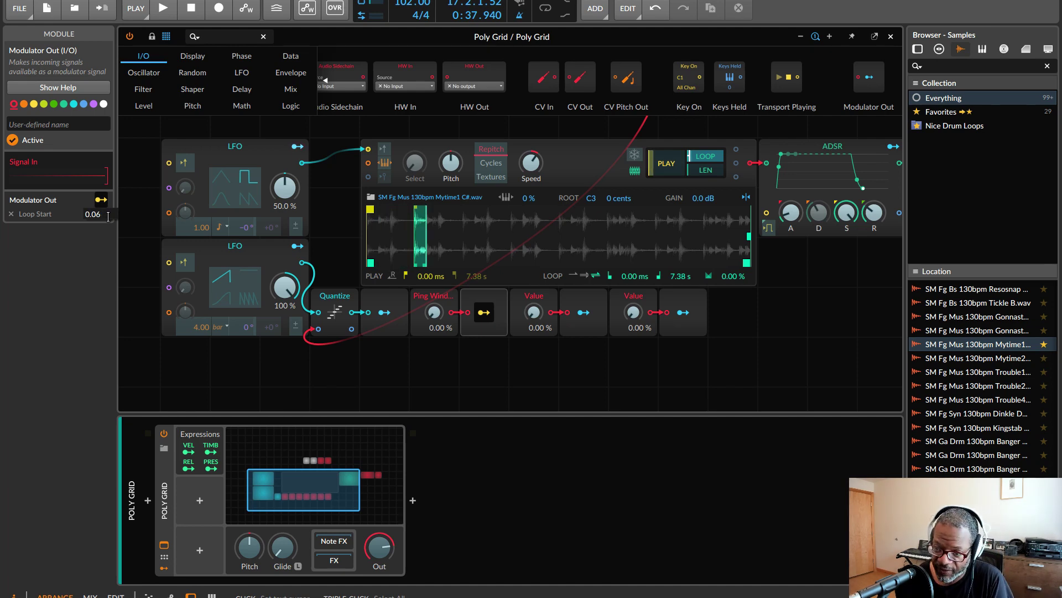
pyautogui.press('Return')
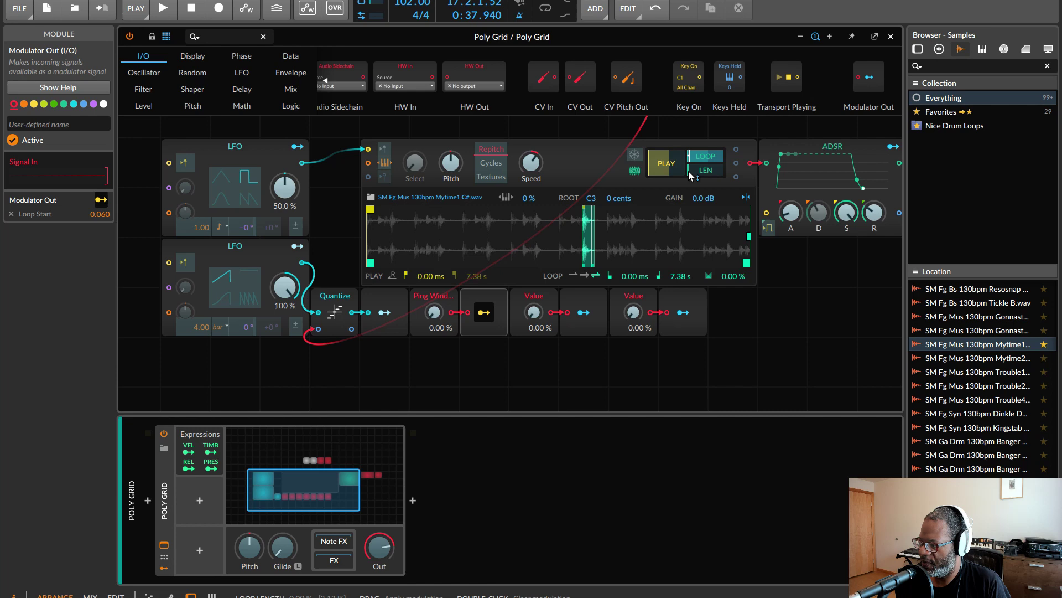
# Add loop length modulation of -0.060 from the same Modulator Out.
pyautogui.moveTo(690, 175); pyautogui.dragTo(690, 190)
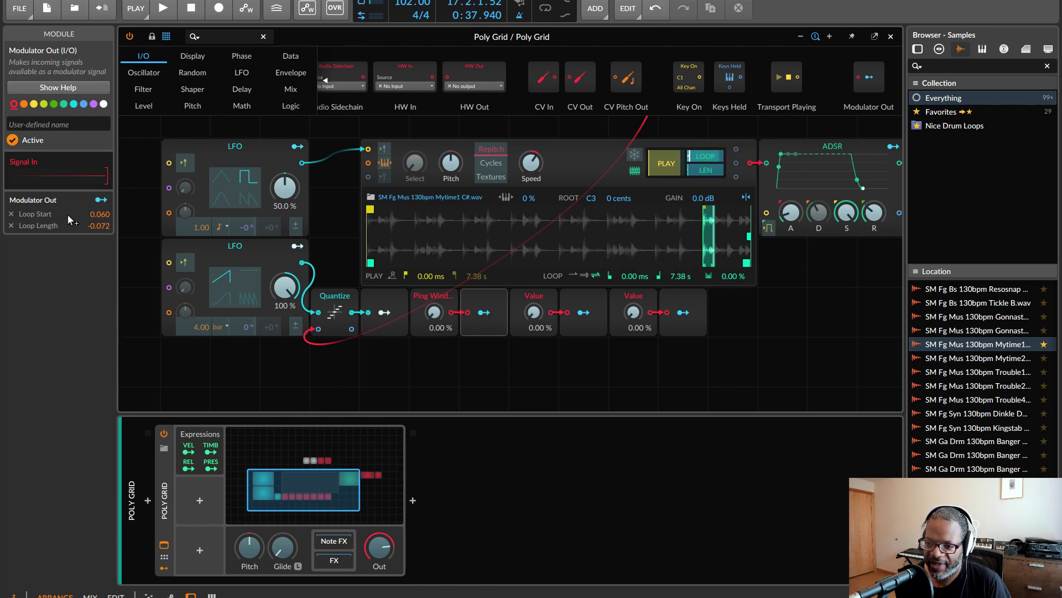
pyautogui.doubleClick(101, 226)
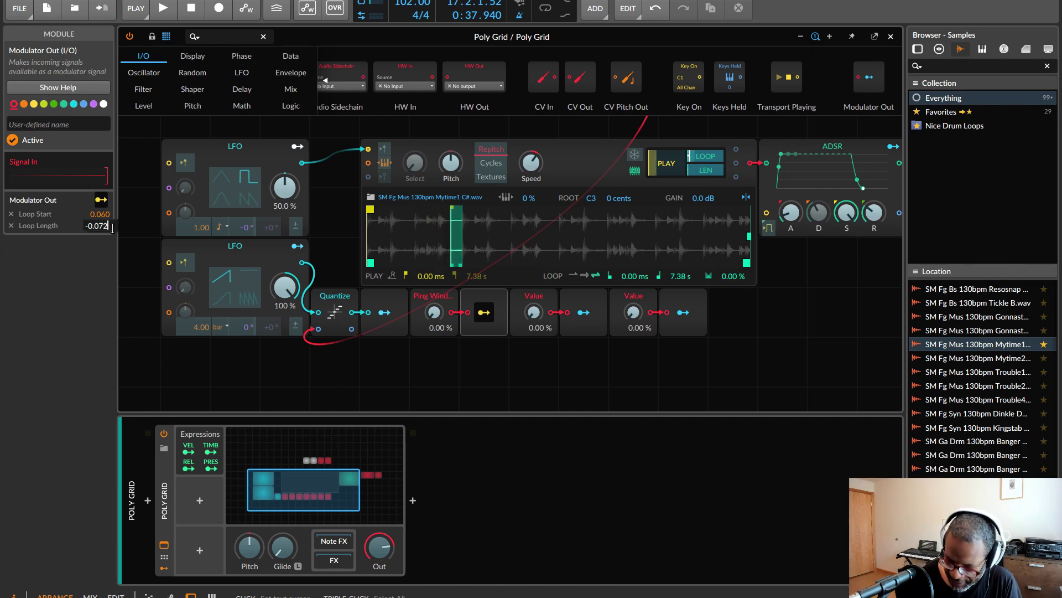
pyautogui.press('BackSpace')
pyautogui.press('BackSpace')
pyautogui.write('60')
pyautogui.press('Return')
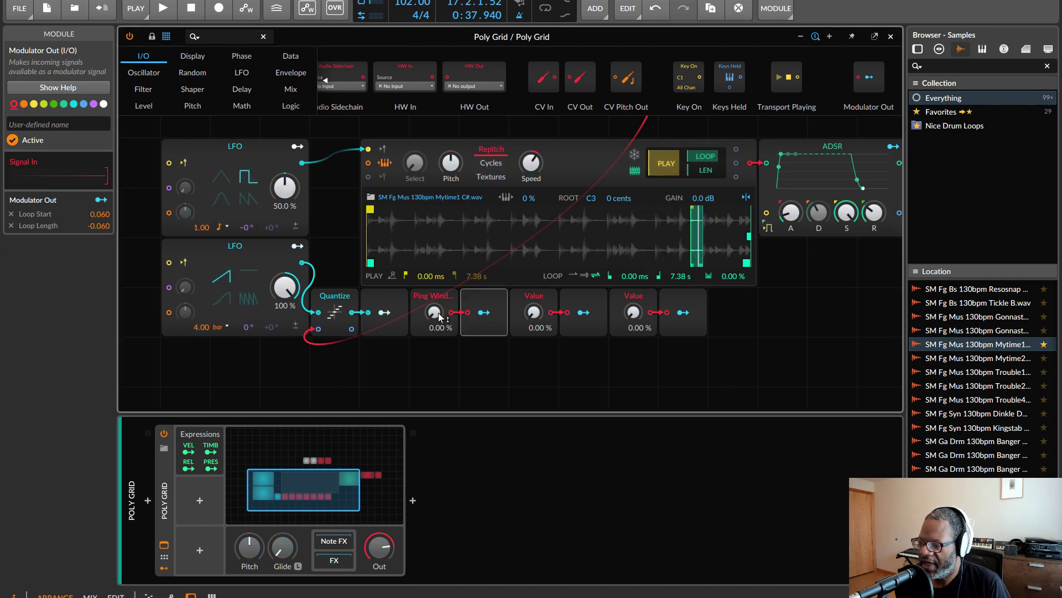
# Raise Ping Window to 20.4 % and change the loop start amount to 0.040.
pyautogui.moveTo(437, 313); pyautogui.dragTo(437, 243)
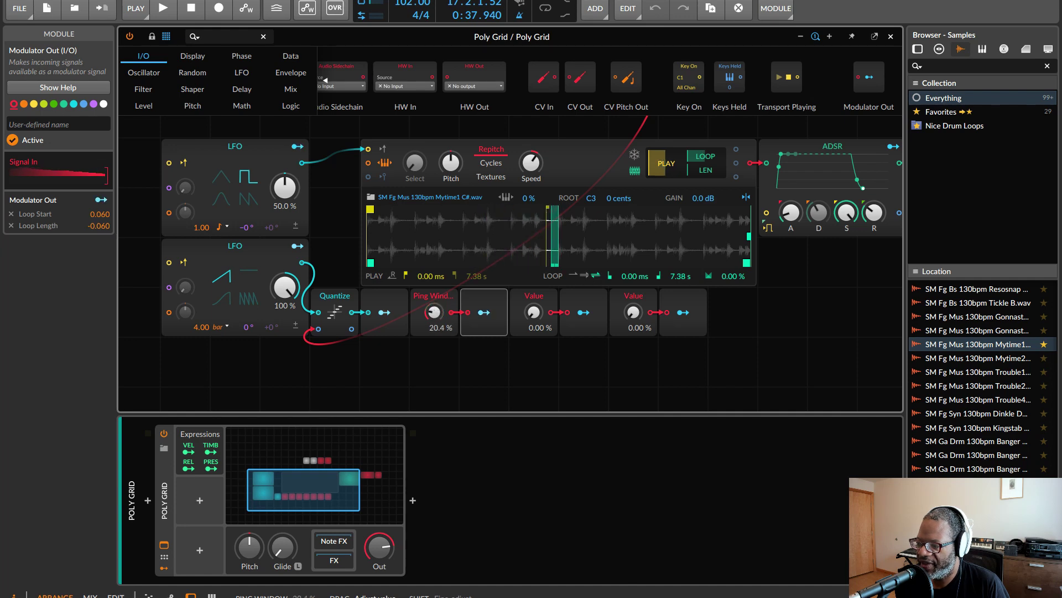
pyautogui.keyDown('ctrl'); pyautogui.click(105, 216); pyautogui.keyUp('ctrl')
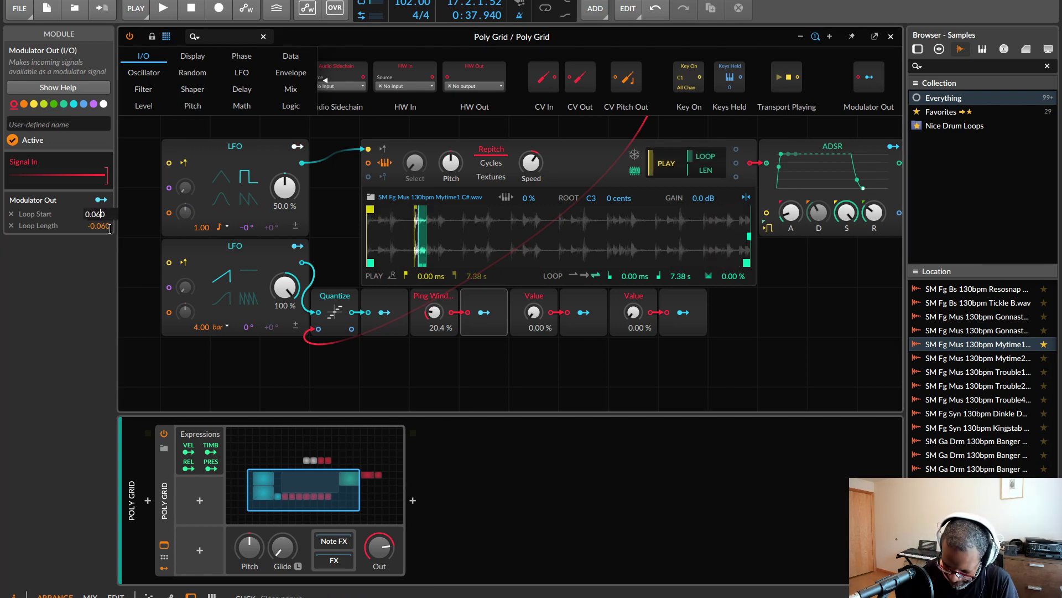
pyautogui.press('BackSpace')
pyautogui.write('4')
pyautogui.press('Return')
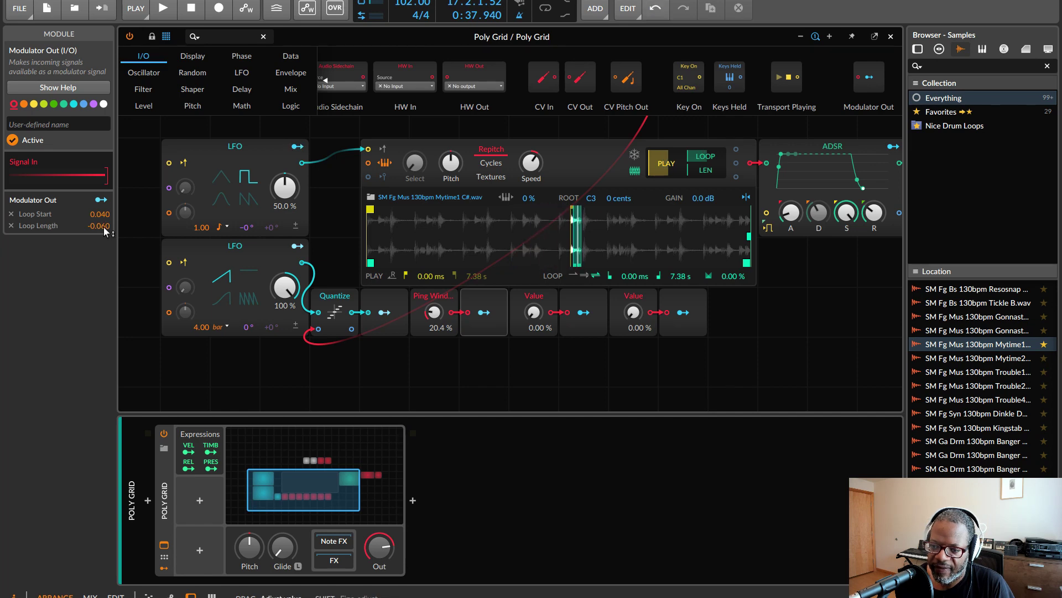
pyautogui.doubleClick(100, 226)
pyautogui.click(103, 225)
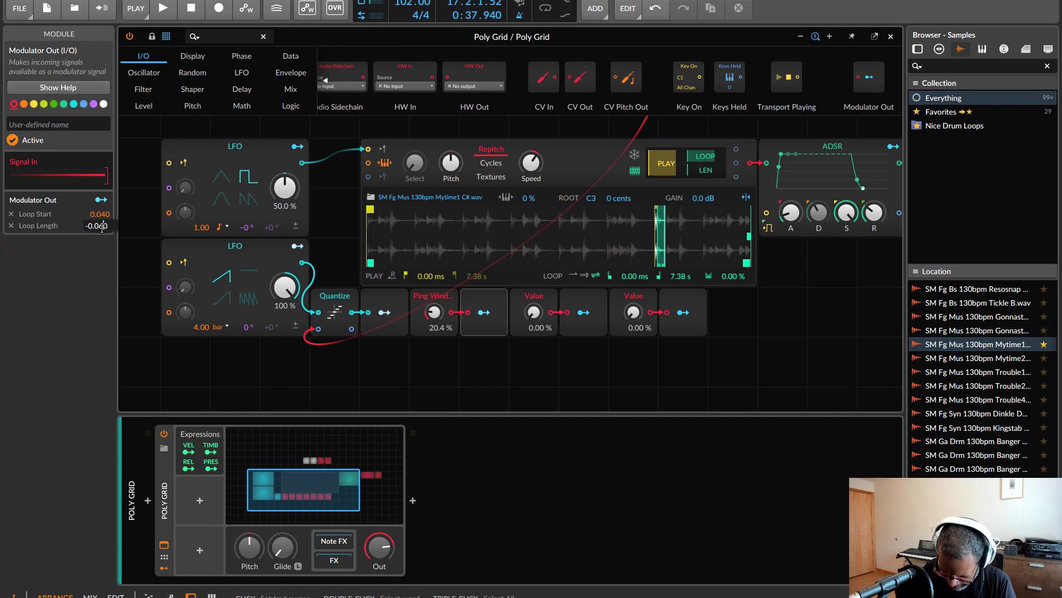
# Change the loop length modulation amount to -0.040.
pyautogui.press('BackSpace')
pyautogui.write('4')
pyautogui.press('Return')
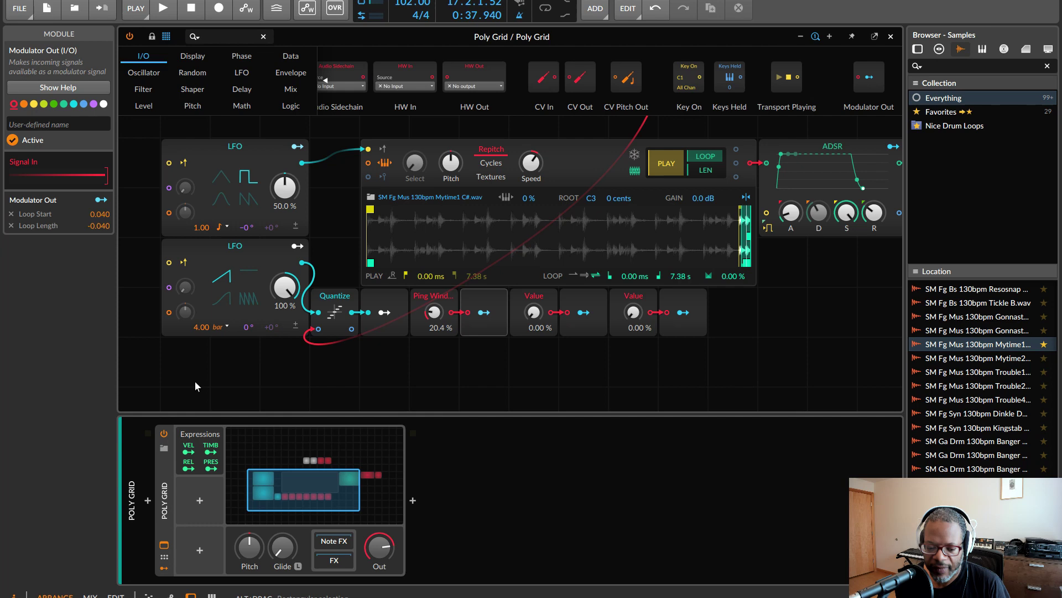
# Lower the project tempo to 76 BPM and turn Ping Window up to 65.2 %.
pyautogui.moveTo(434, 312)
pyautogui.mouseDown()
pyautogui.moveTo(434, 265)
pyautogui.moveTo(434, 314)
pyautogui.moveTo(435, 301)
pyautogui.mouseUp()
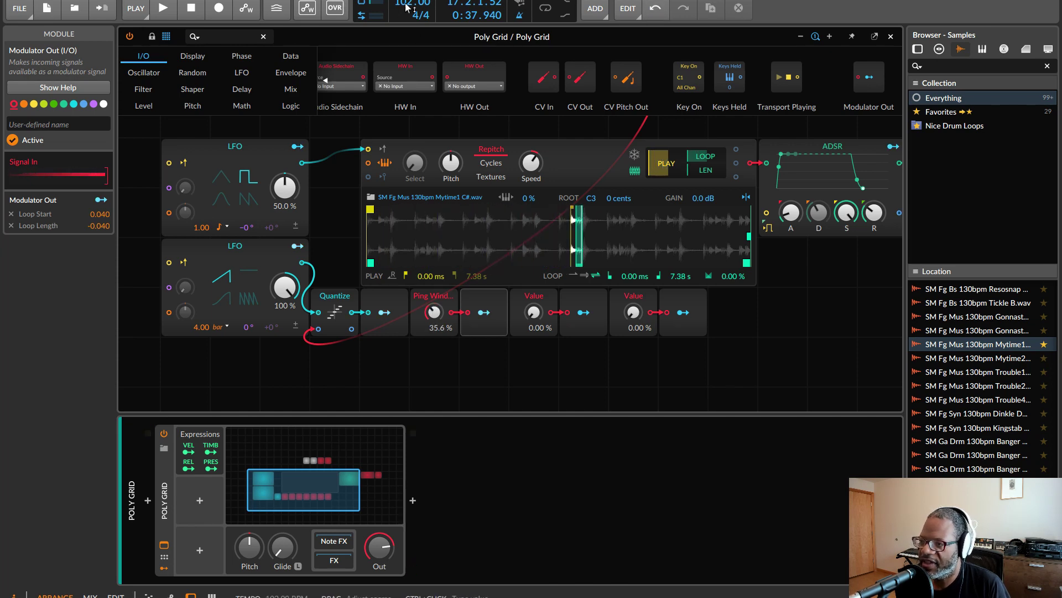
pyautogui.moveTo(408, 7); pyautogui.dragTo(407, 33)
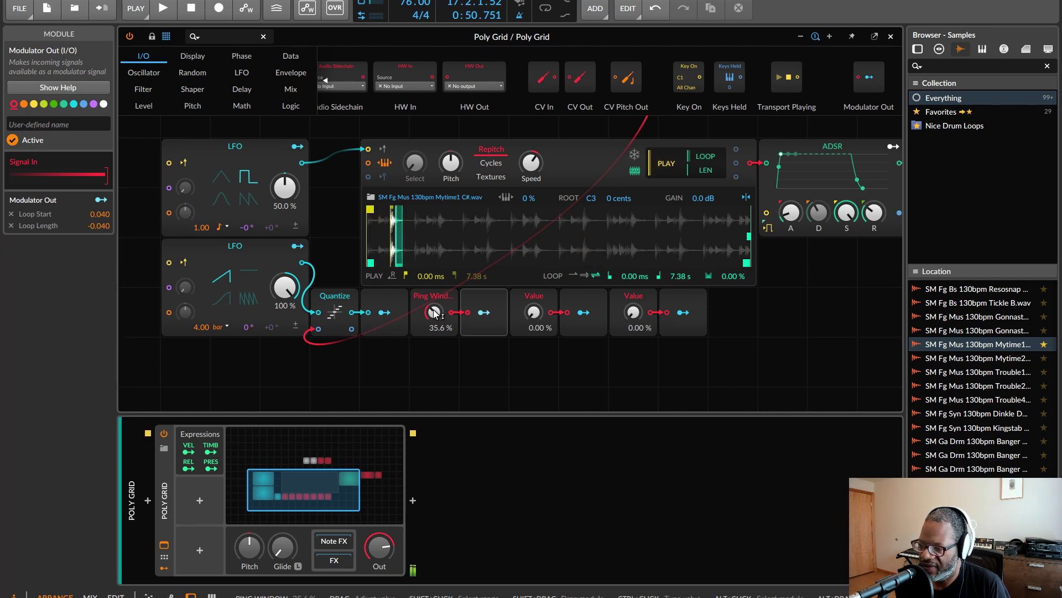
pyautogui.moveTo(434, 313); pyautogui.dragTo(435, 297)
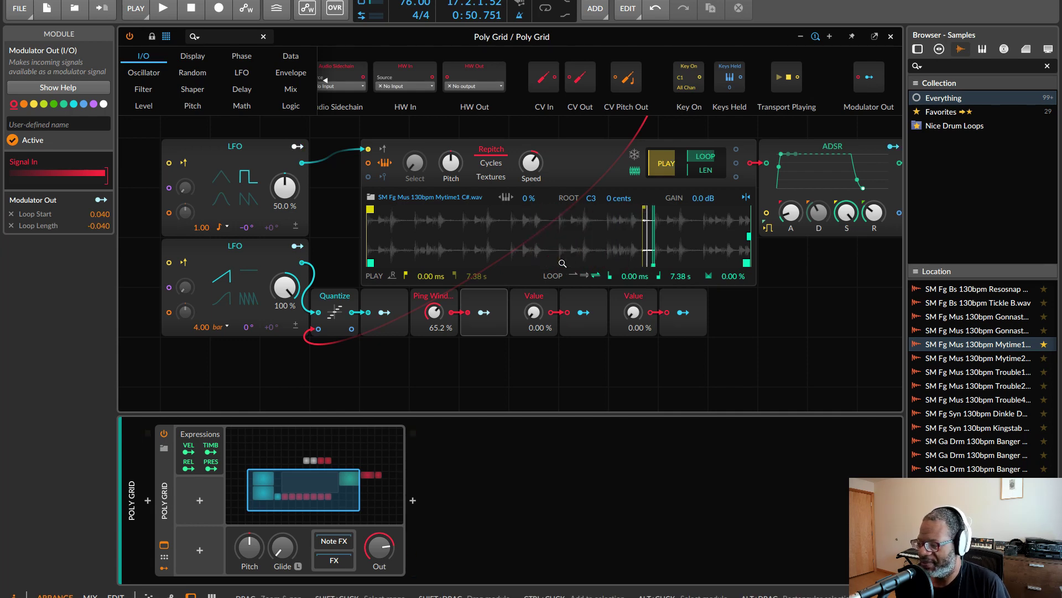
# Name the next Value module 'Ping Off' and switch its output to bipolar.
pyautogui.click(535, 301)
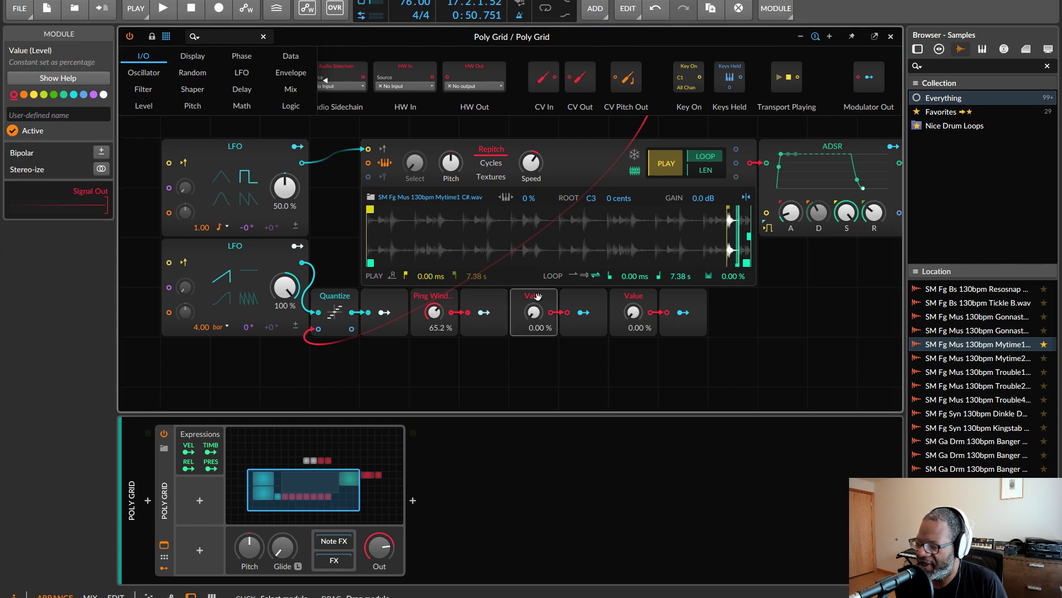
pyautogui.click(50, 117)
pyautogui.write('Pi')
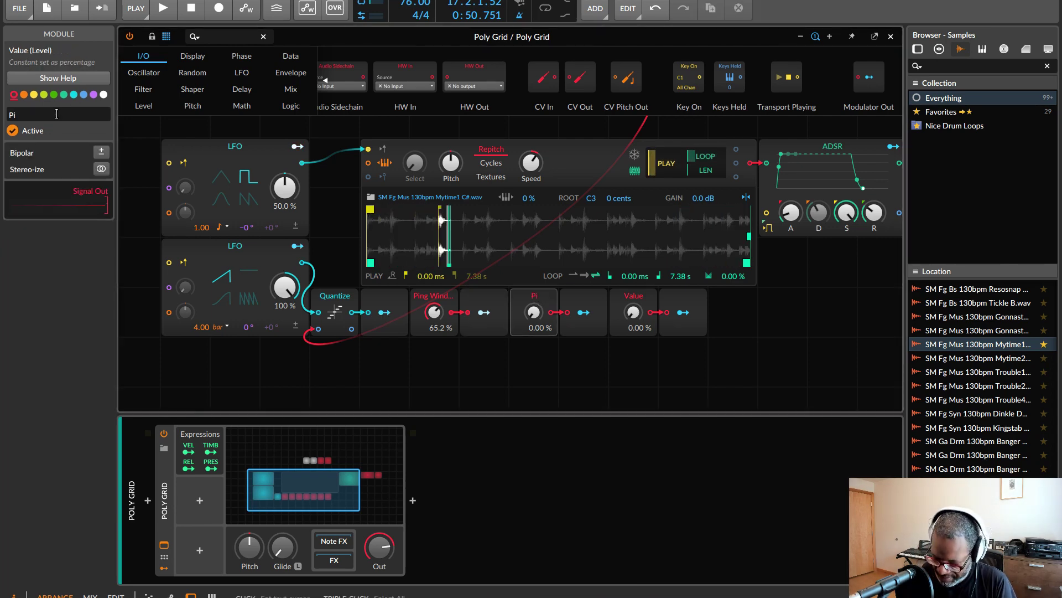
pyautogui.write('ng Of')
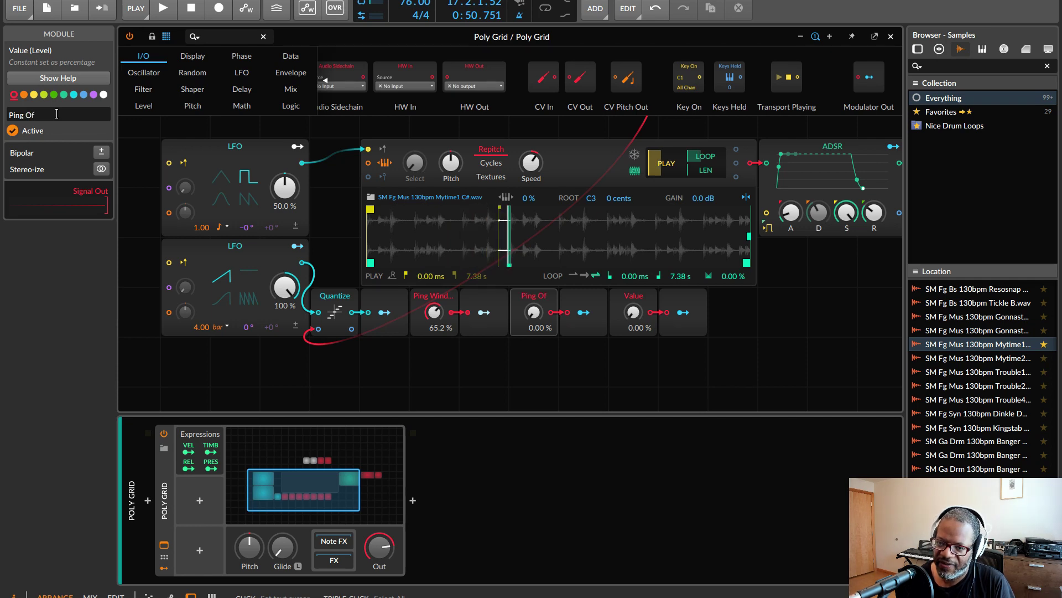
pyautogui.write('f')
pyautogui.click(532, 363)
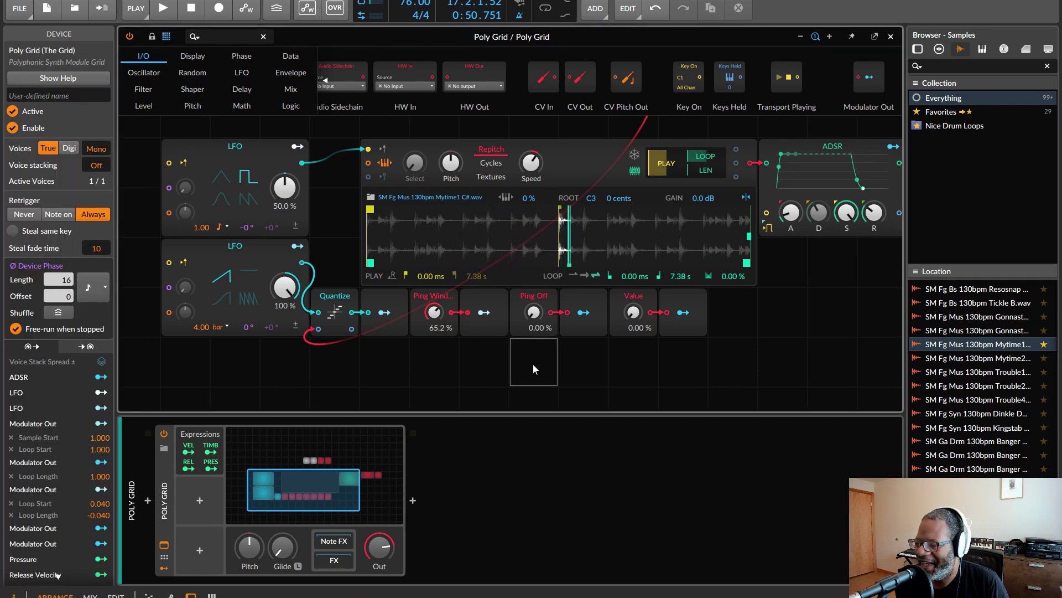
pyautogui.click(518, 313)
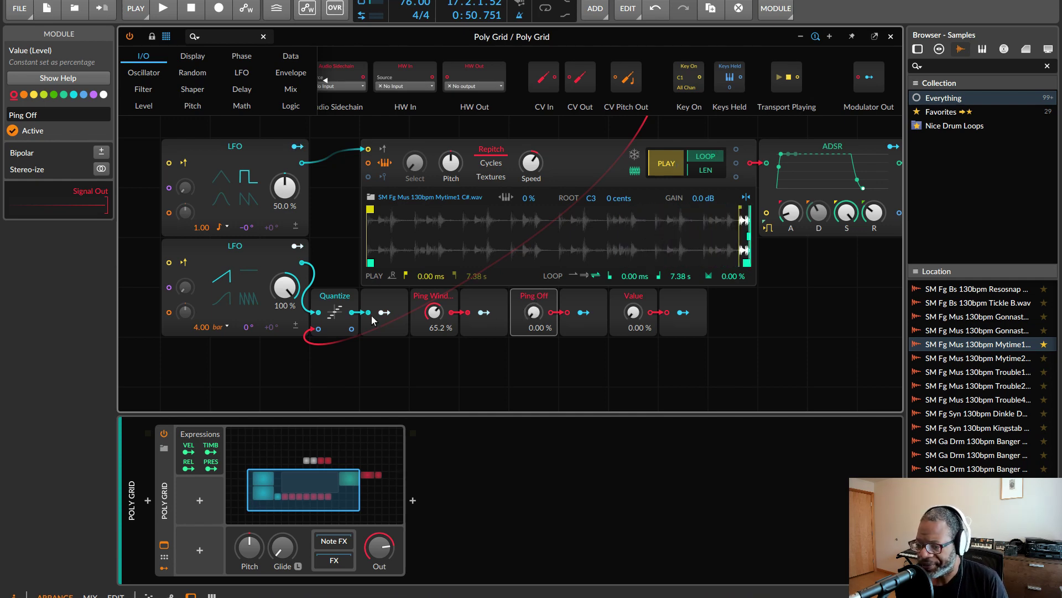
pyautogui.click(101, 151)
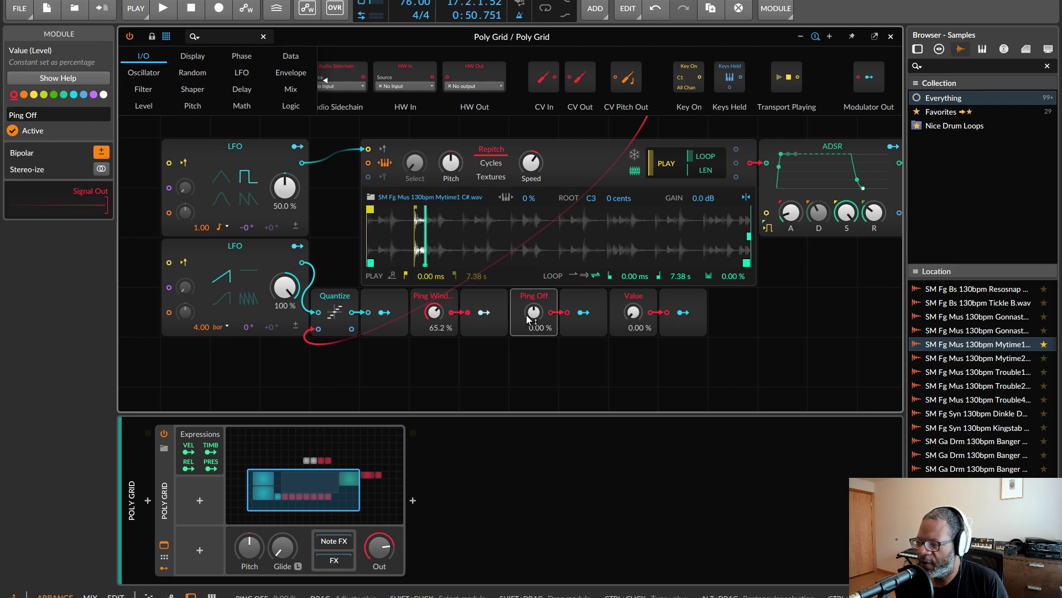
pyautogui.click(587, 314)
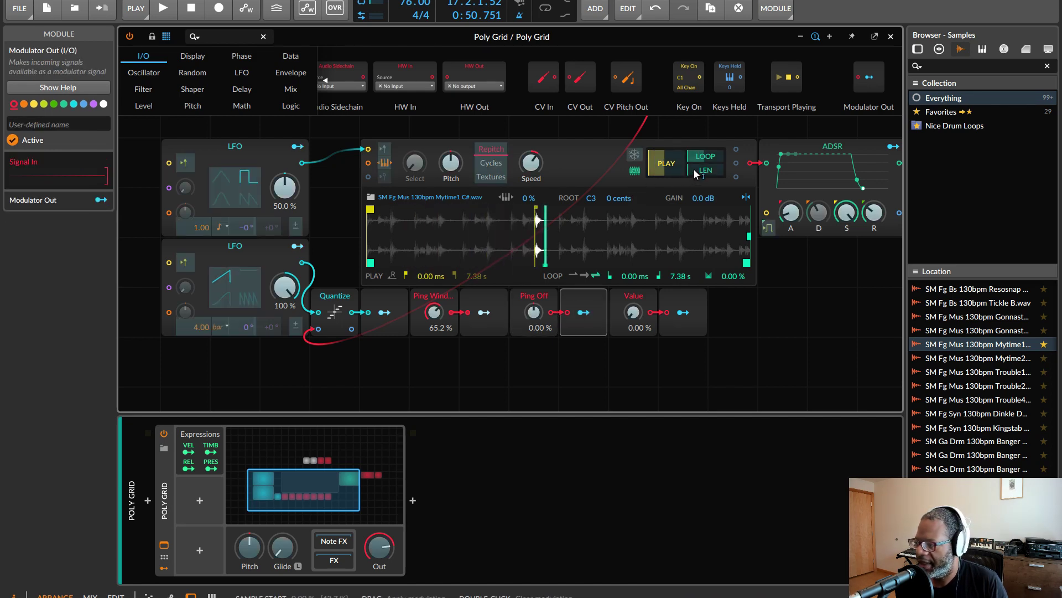
# Map Ping Off's output to the loop length and settle Ping Off at -4.00 %, Ping Window at 35.6 %.
pyautogui.moveTo(692, 169); pyautogui.dragTo(692, 171)
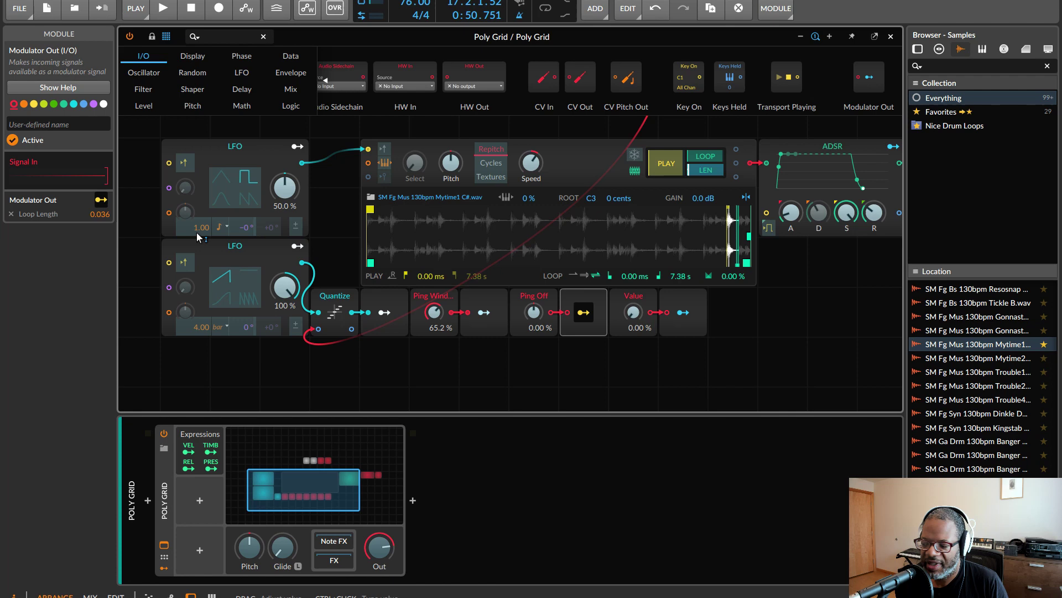
pyautogui.click(583, 312)
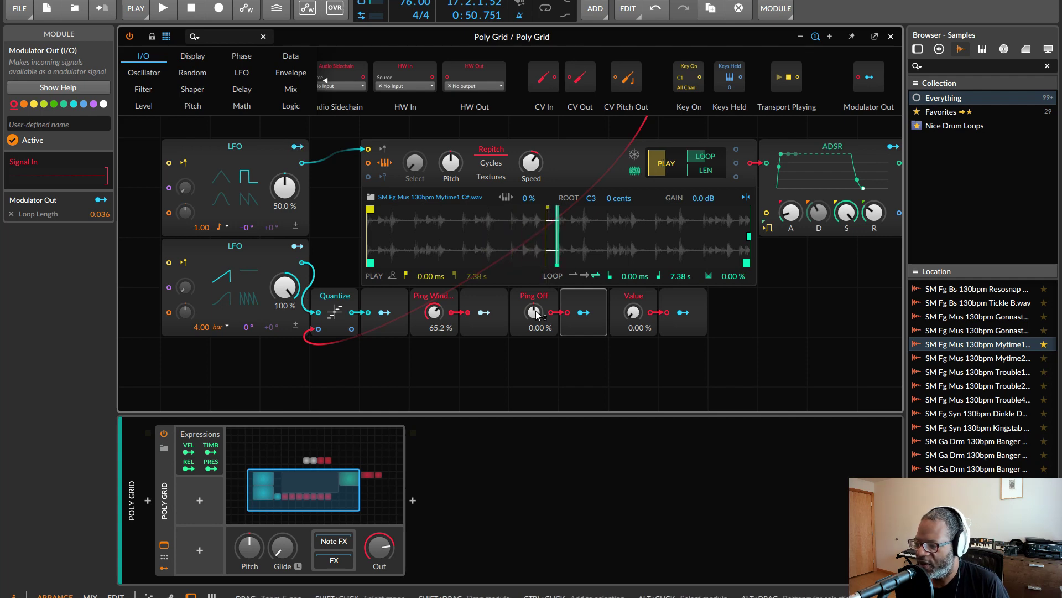
pyautogui.moveTo(535, 313); pyautogui.dragTo(535, 328)
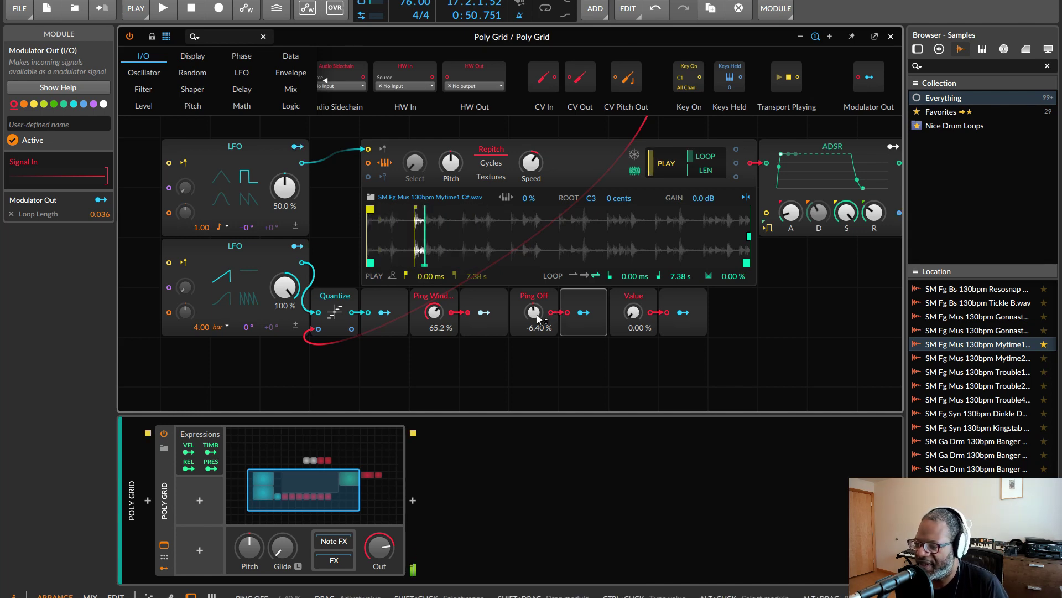
pyautogui.moveTo(434, 313); pyautogui.dragTo(434, 346)
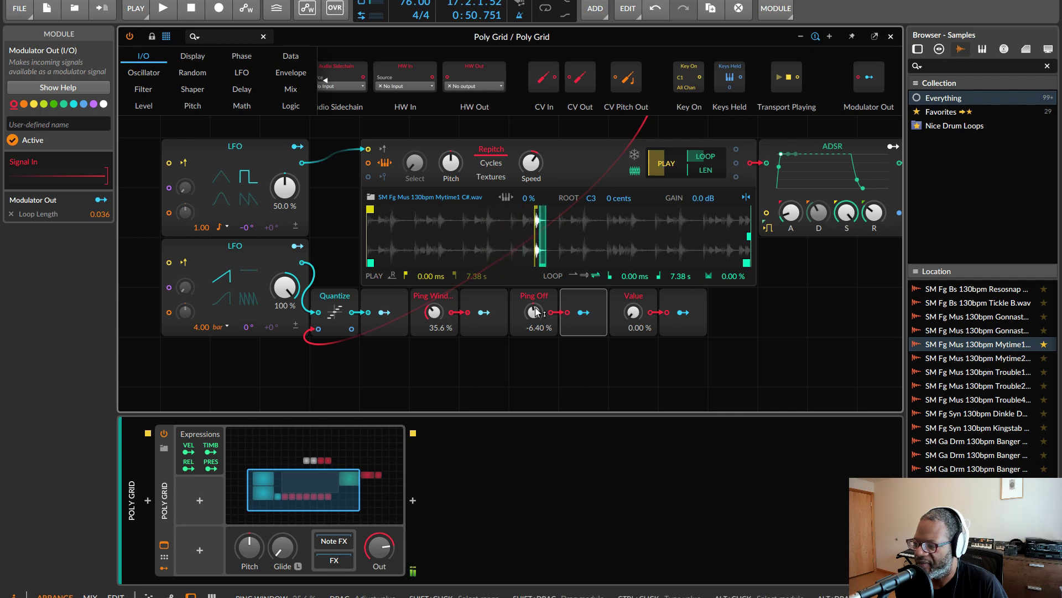
pyautogui.moveTo(535, 314); pyautogui.dragTo(534, 321)
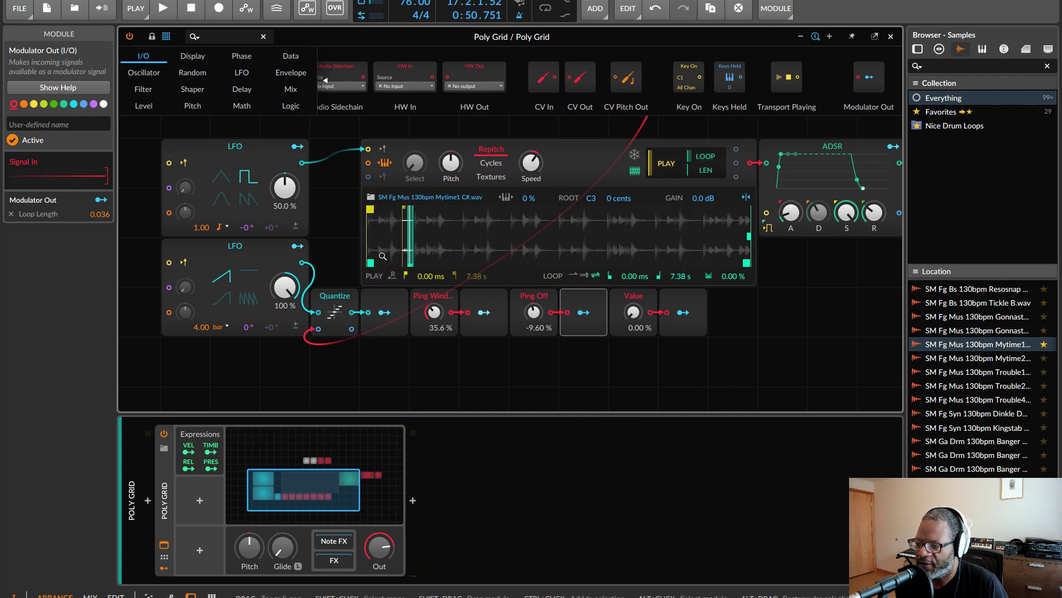
pyautogui.scroll(3, 390, 254)
pyautogui.hscroll(-1, 390, 254)
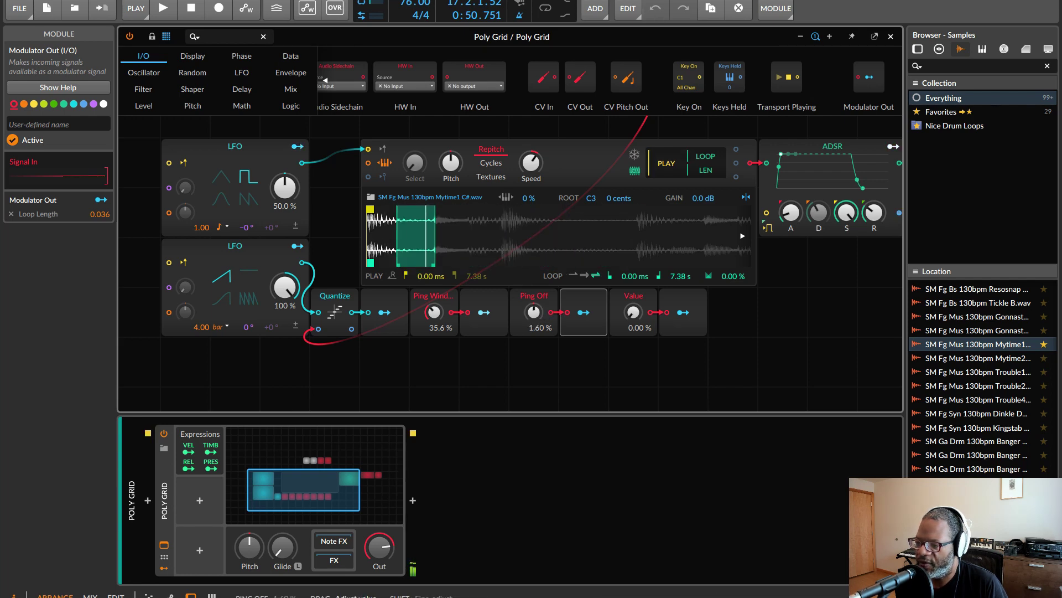
pyautogui.moveTo(535, 314); pyautogui.dragTo(536, 308)
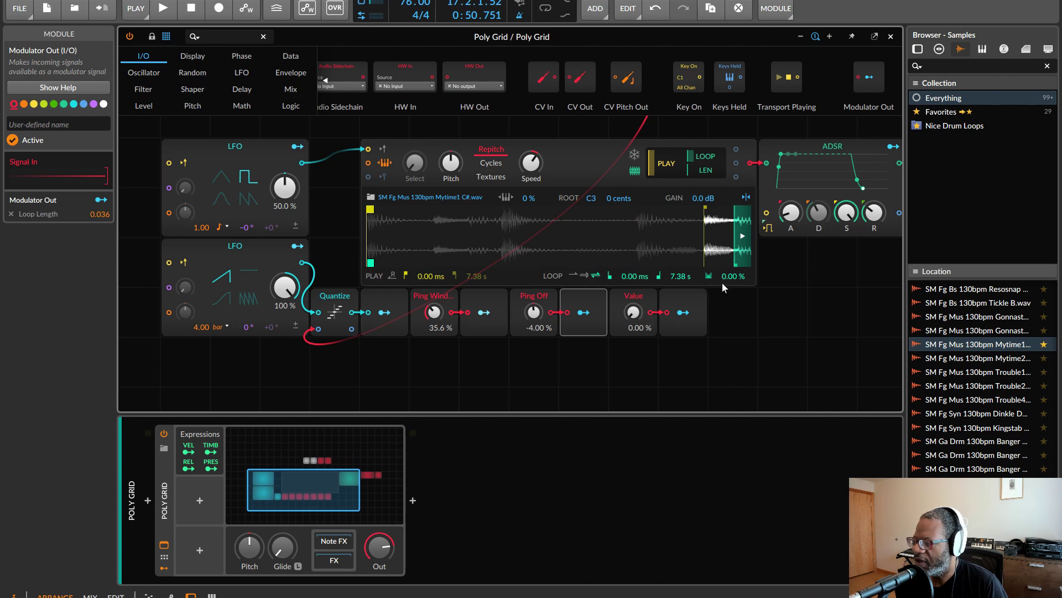
# Give the sample loop a 7.60 % crossfade and open Ping Window up to 62.8 %.
pyautogui.moveTo(726, 281); pyautogui.dragTo(727, 276)
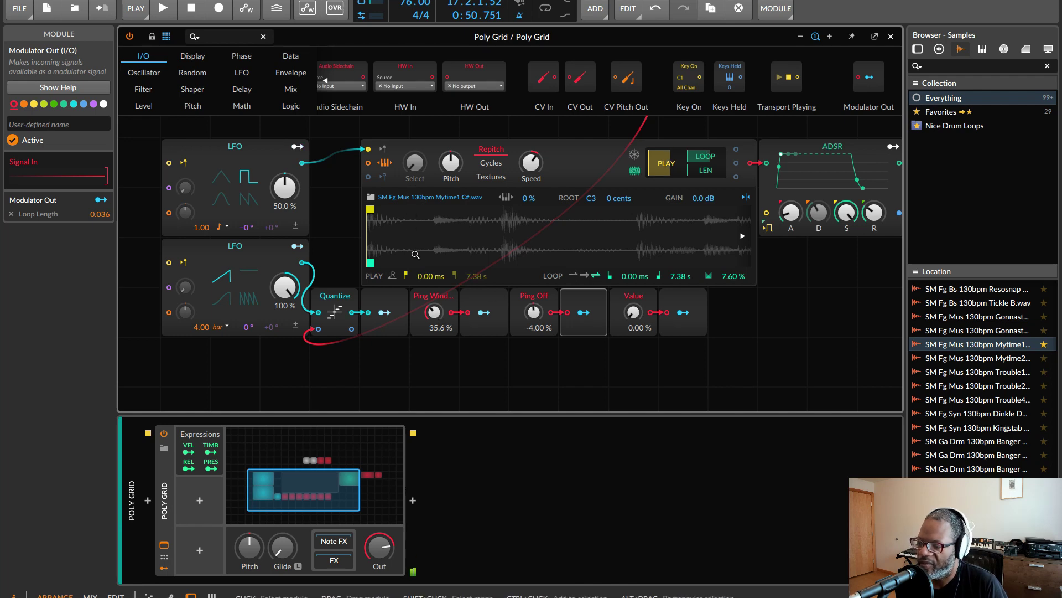
pyautogui.moveTo(435, 314); pyautogui.dragTo(434, 302)
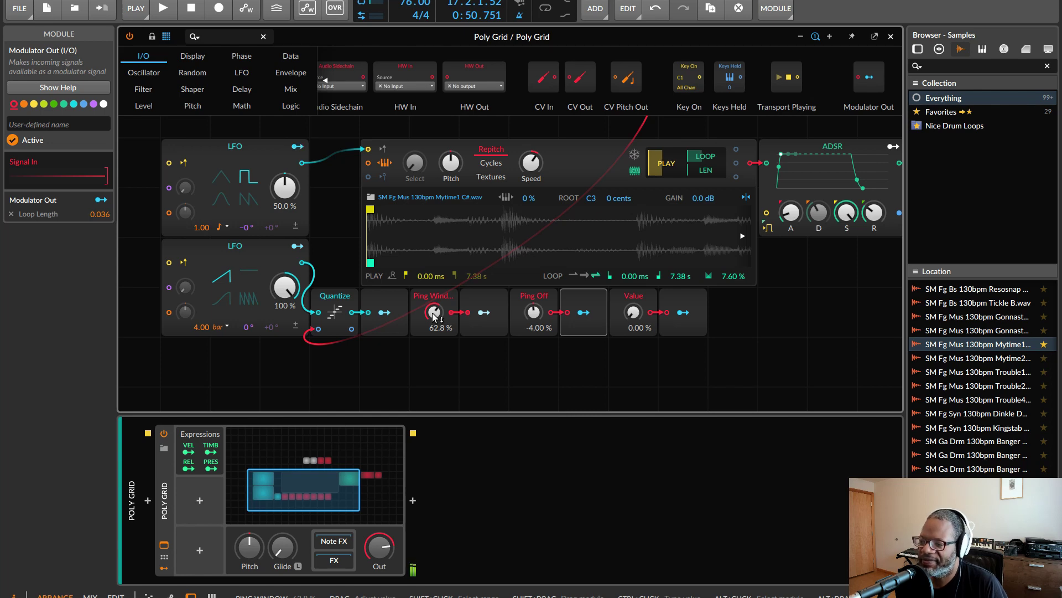
# Switch the last Value module to bipolar and name it 'Start Off'.
pyautogui.click(634, 299)
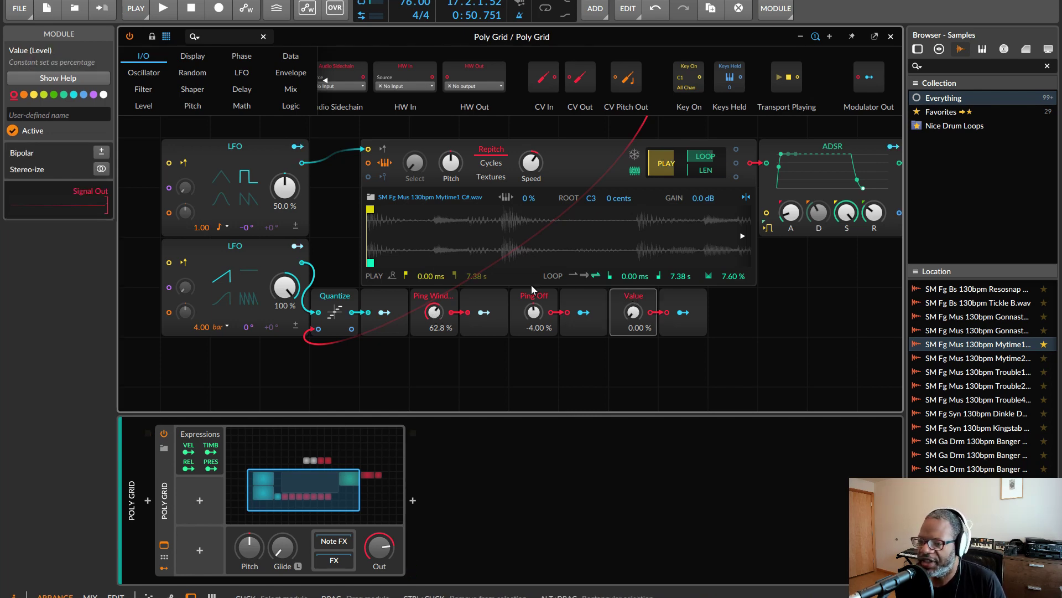
pyautogui.click(68, 112)
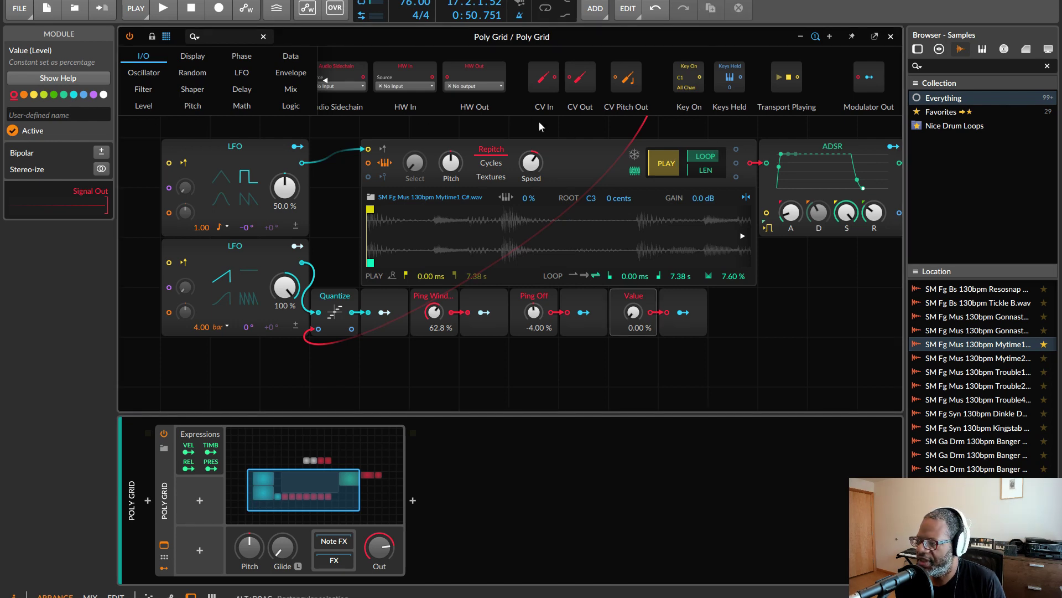
pyautogui.click(650, 159)
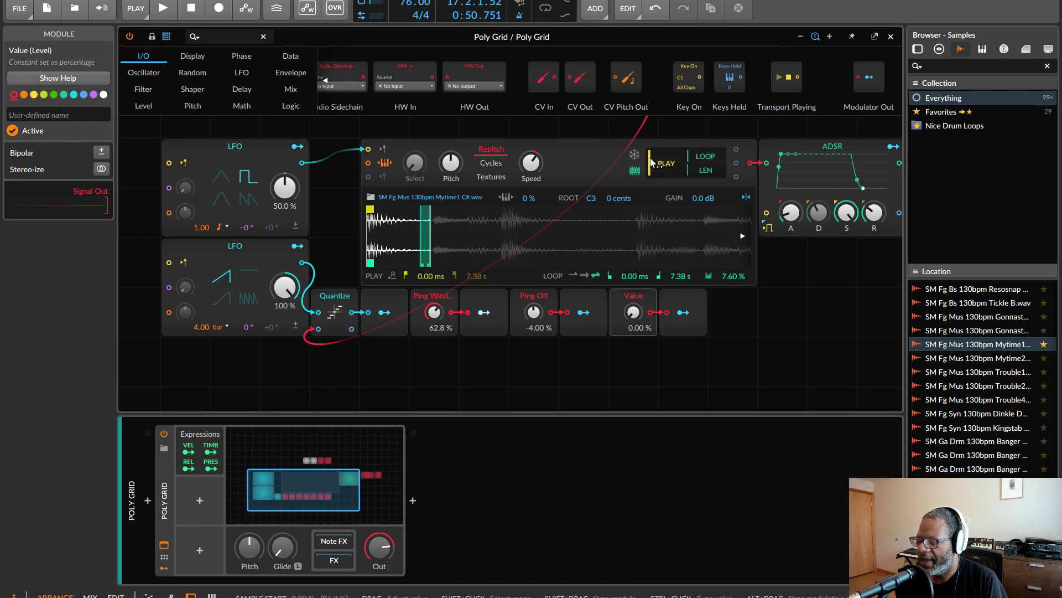
pyautogui.click(620, 320)
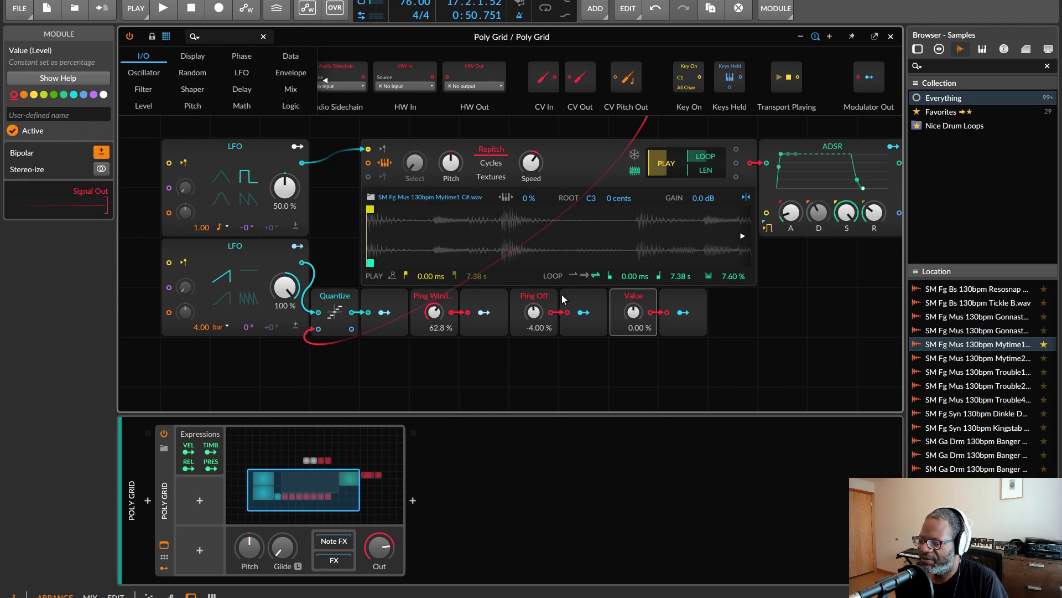
pyautogui.click(71, 114)
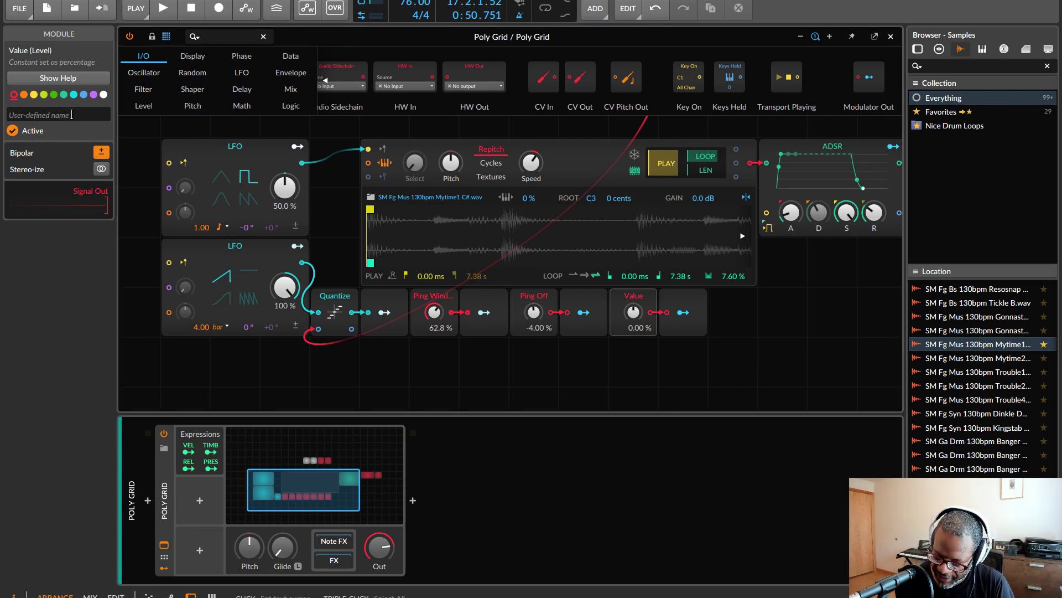
pyautogui.write('St')
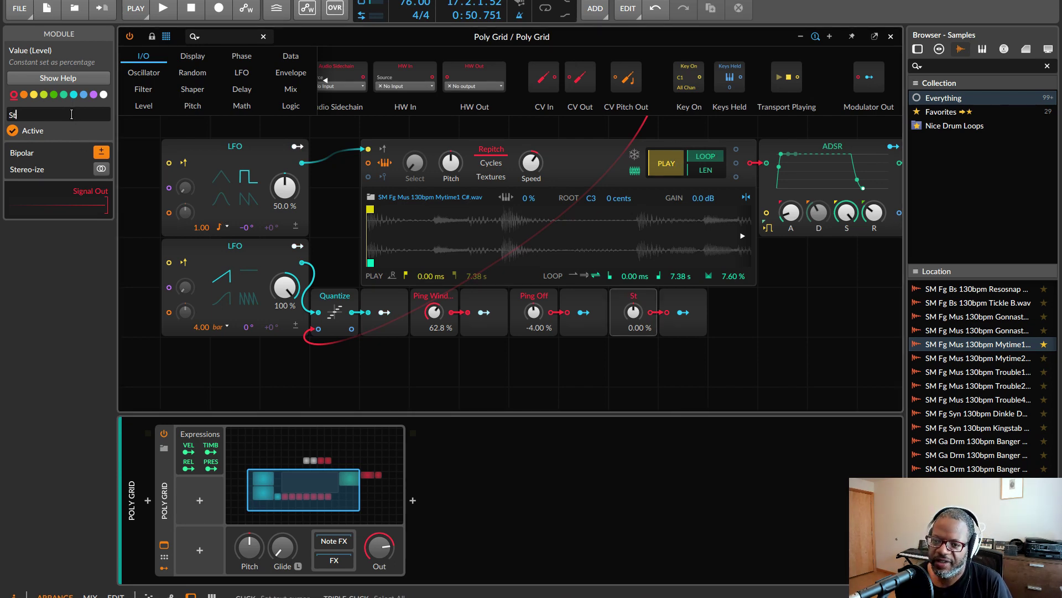
pyautogui.write('art Ofgfg')
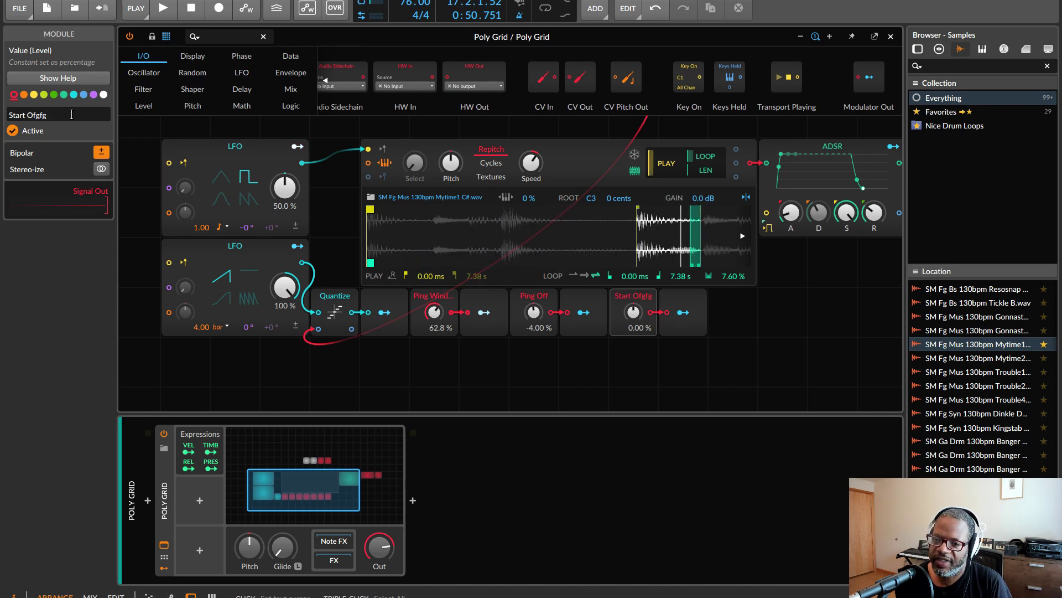
pyautogui.press('BackSpace')
pyautogui.press('BackSpace')
pyautogui.press('BackSpace')
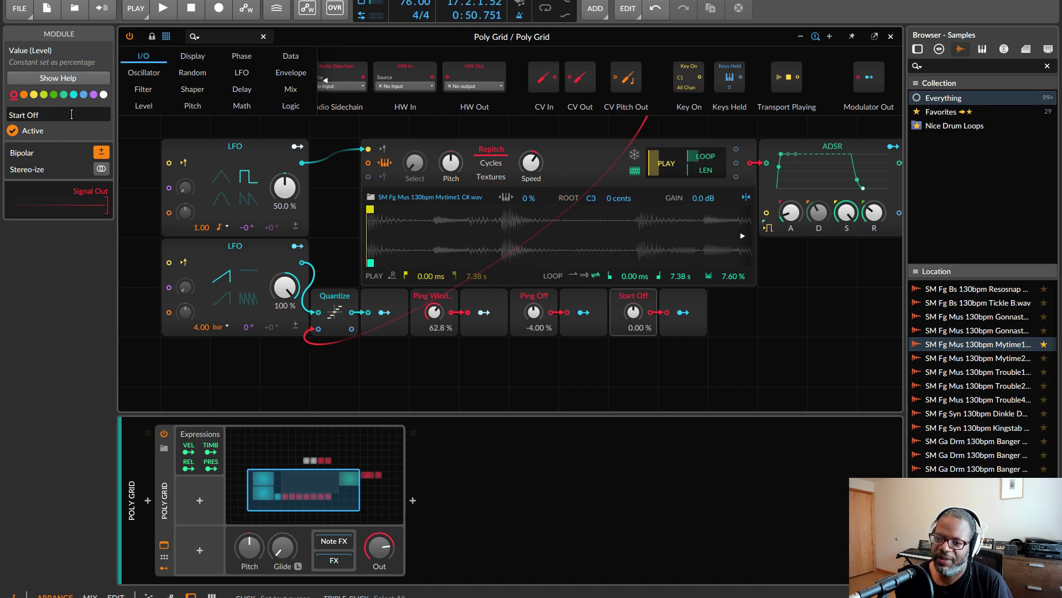
# Map Start Off's output to Sample Start at 0.036, test it, then reset Start Off to 0.00 %.
pyautogui.click(622, 368)
pyautogui.click(682, 312)
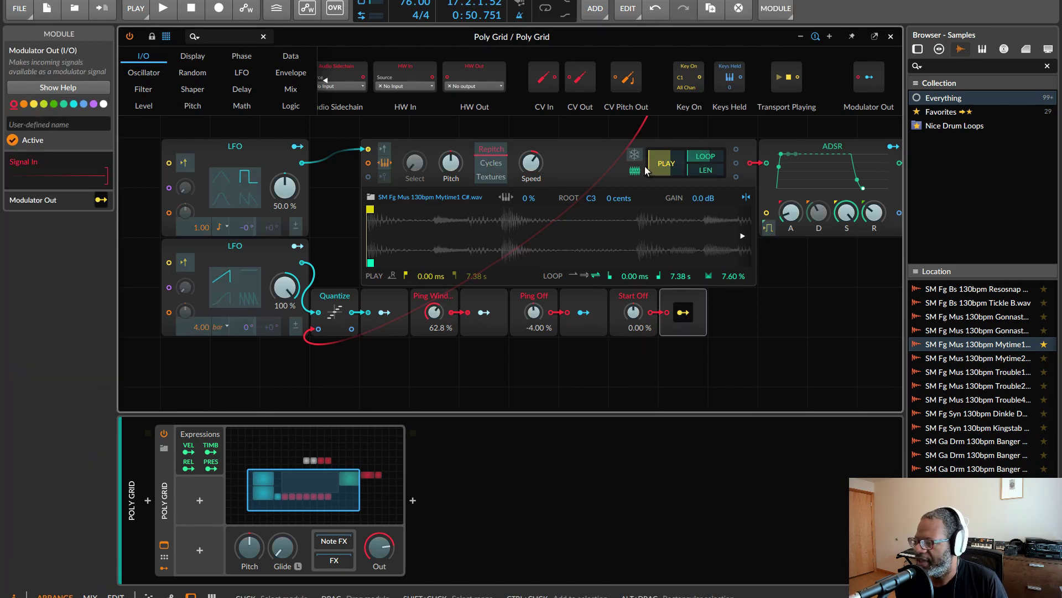
pyautogui.moveTo(645, 170); pyautogui.dragTo(652, 177)
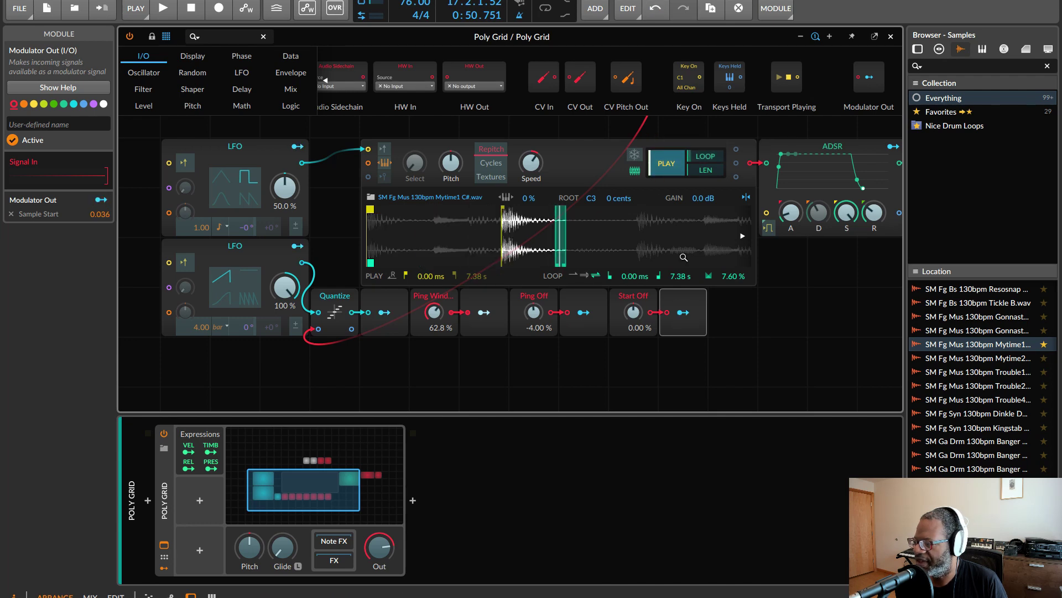
pyautogui.click(681, 313)
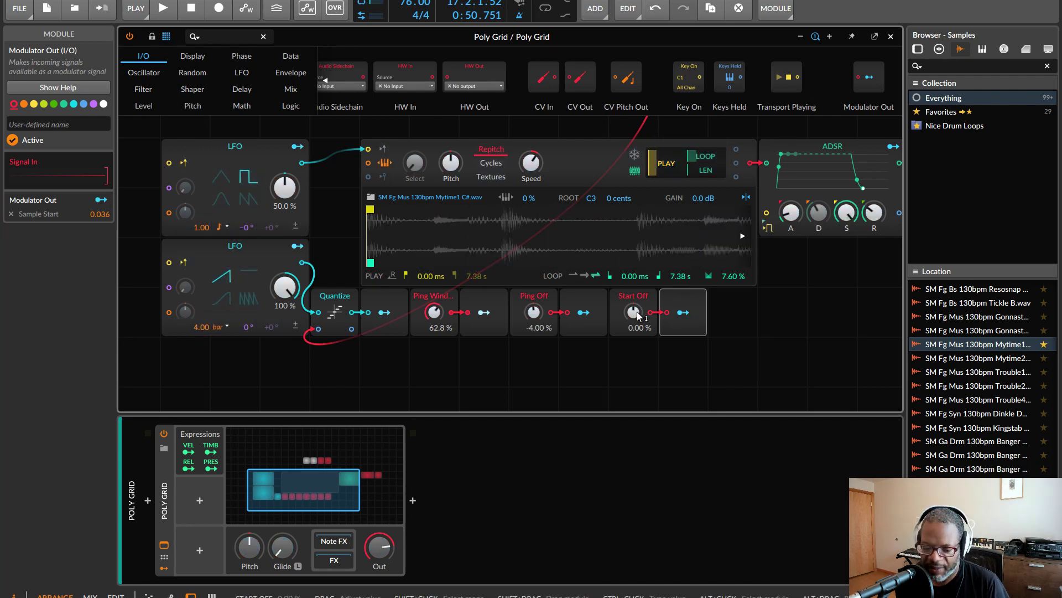
pyautogui.moveTo(639, 316)
pyautogui.mouseDown()
pyautogui.moveTo(639, 282)
pyautogui.moveTo(635, 343)
pyautogui.moveTo(638, 300)
pyautogui.mouseUp()
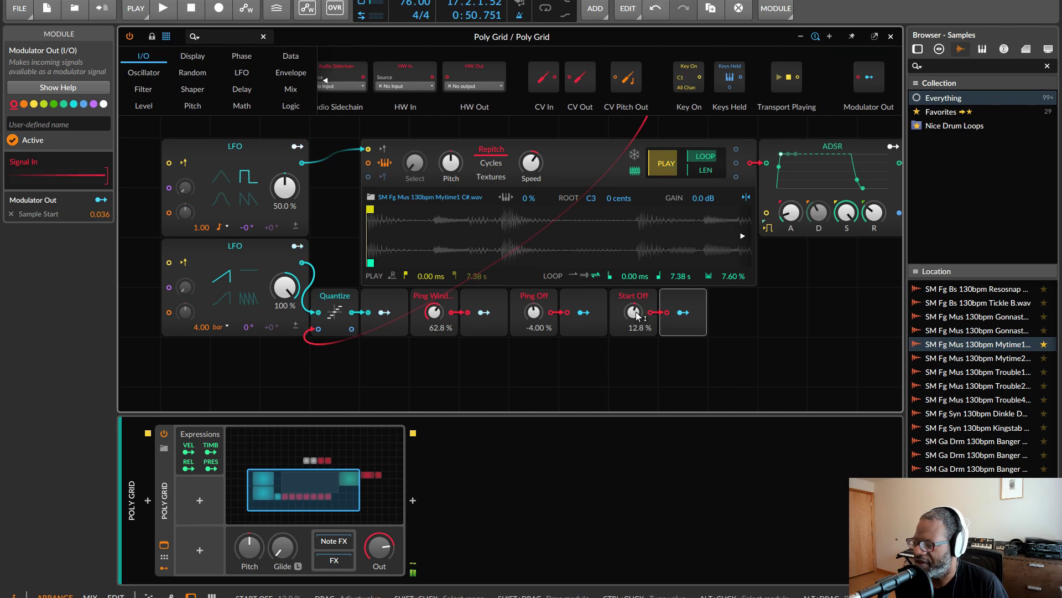
pyautogui.moveTo(634, 314); pyautogui.dragTo(635, 343)
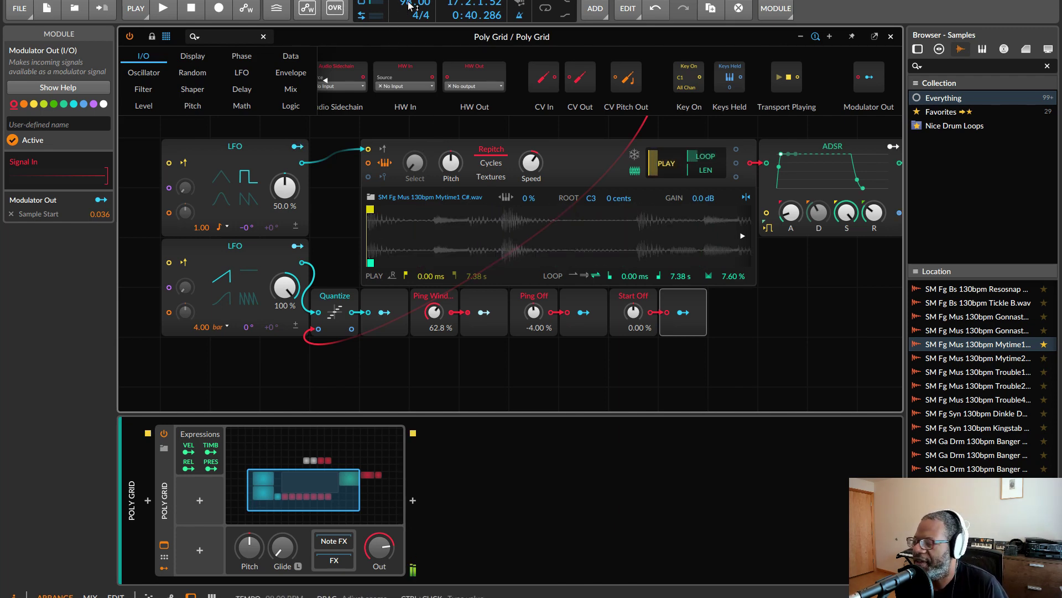
# Change the tempo to 86.00 BPM and bring Ping Window down to 41.2 %.
pyautogui.moveTo(410, 6); pyautogui.dragTo(412, 4)
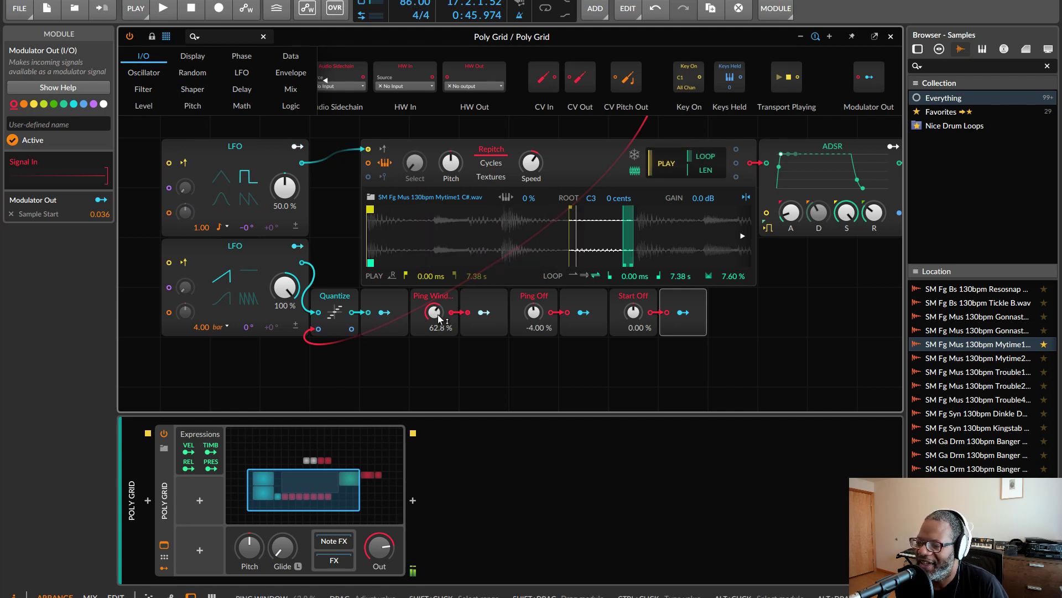
pyautogui.moveTo(435, 313); pyautogui.dragTo(435, 314)
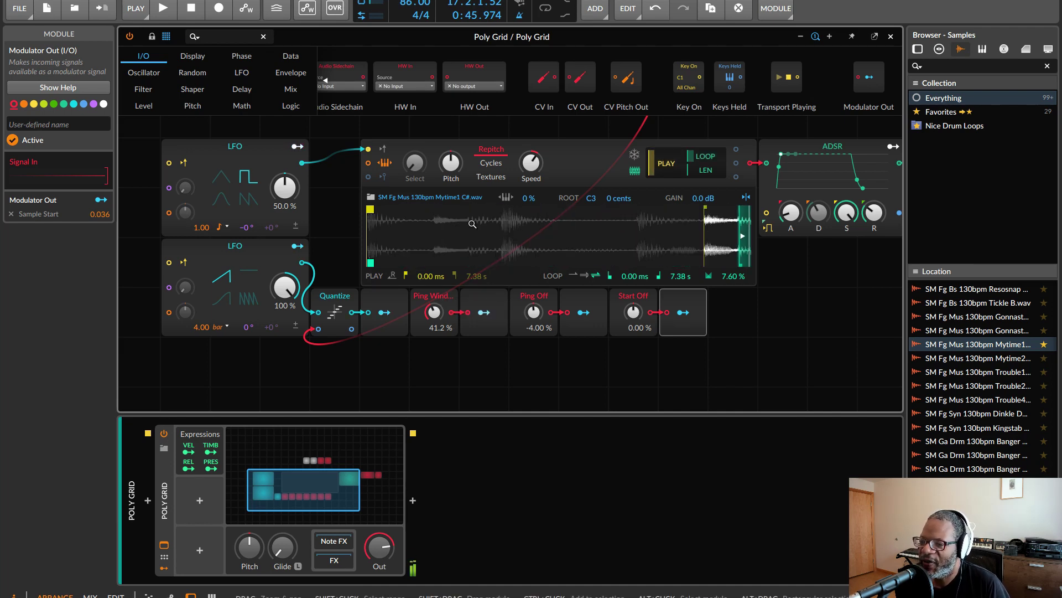
pyautogui.scroll(3, 811, 353)
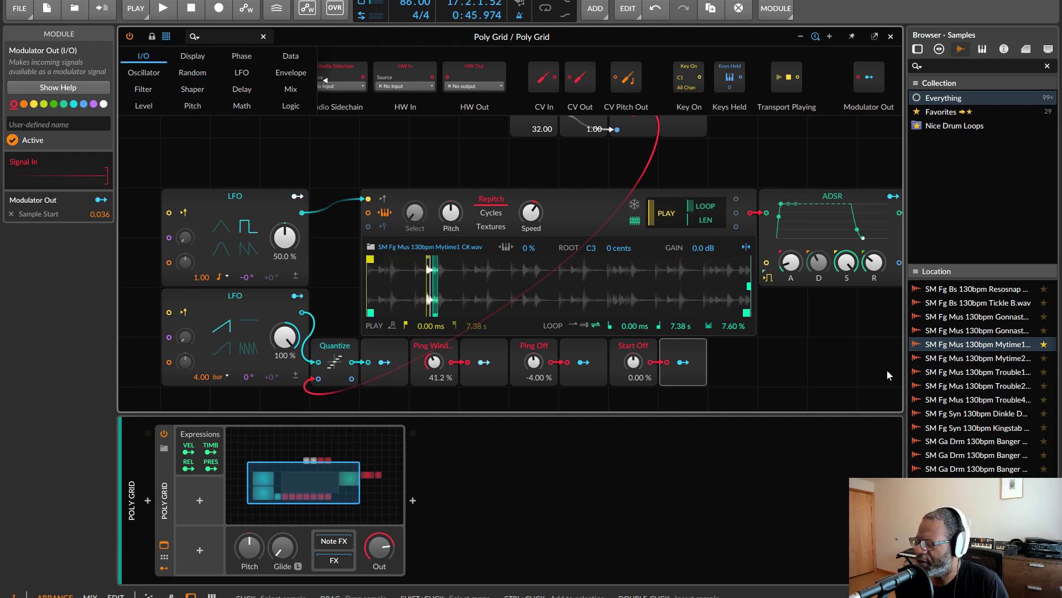
# Load Mytime2 into the Sampler, loop it ping-pong with 8.40 % crossfade and Ping Off -6.40 %.
pyautogui.click(1029, 358)
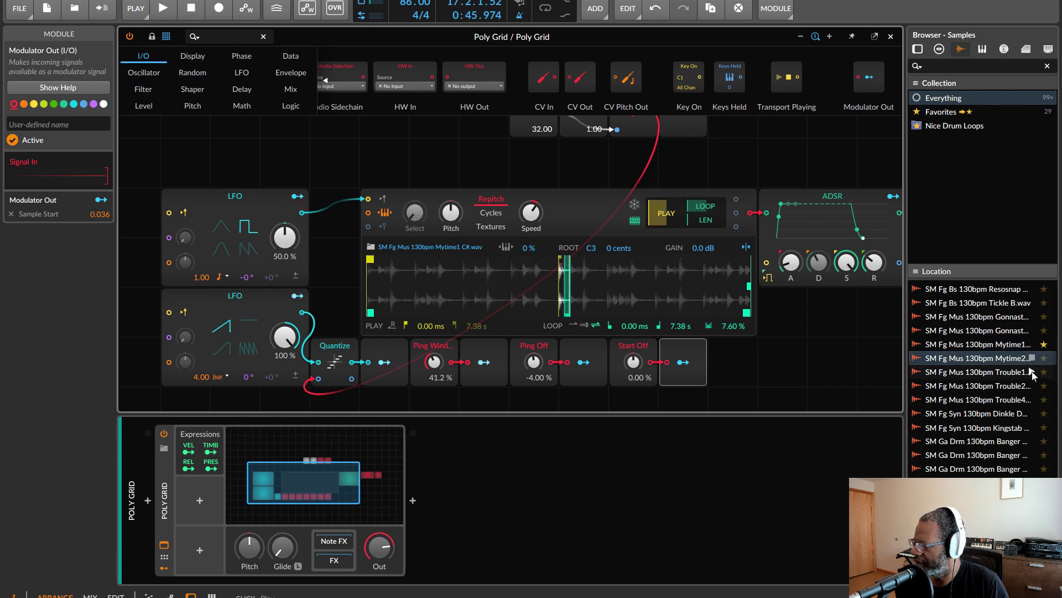
pyautogui.moveTo(1026, 363); pyautogui.dragTo(514, 289)
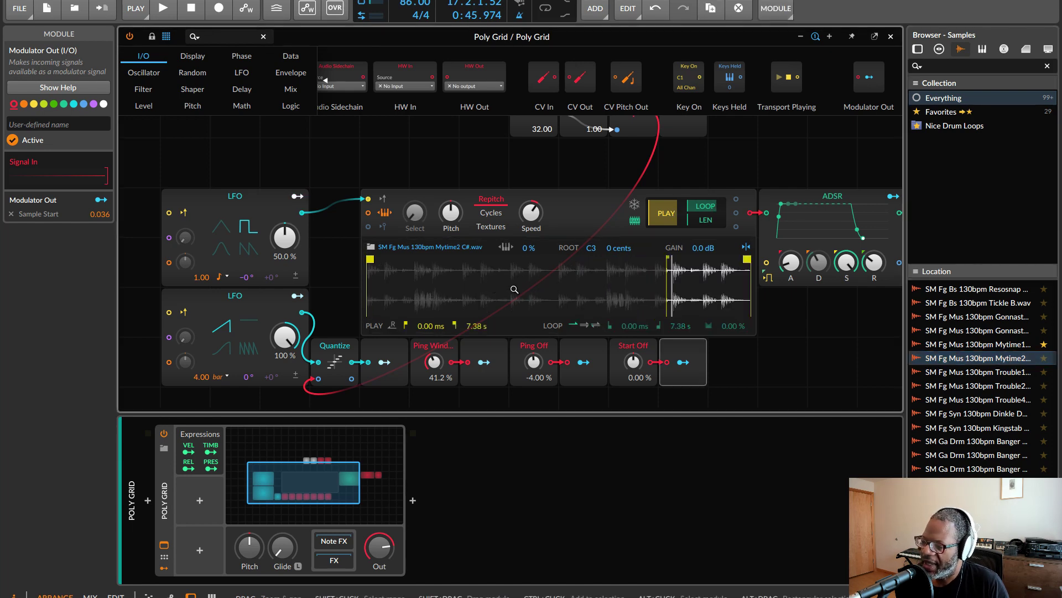
pyautogui.click(595, 326)
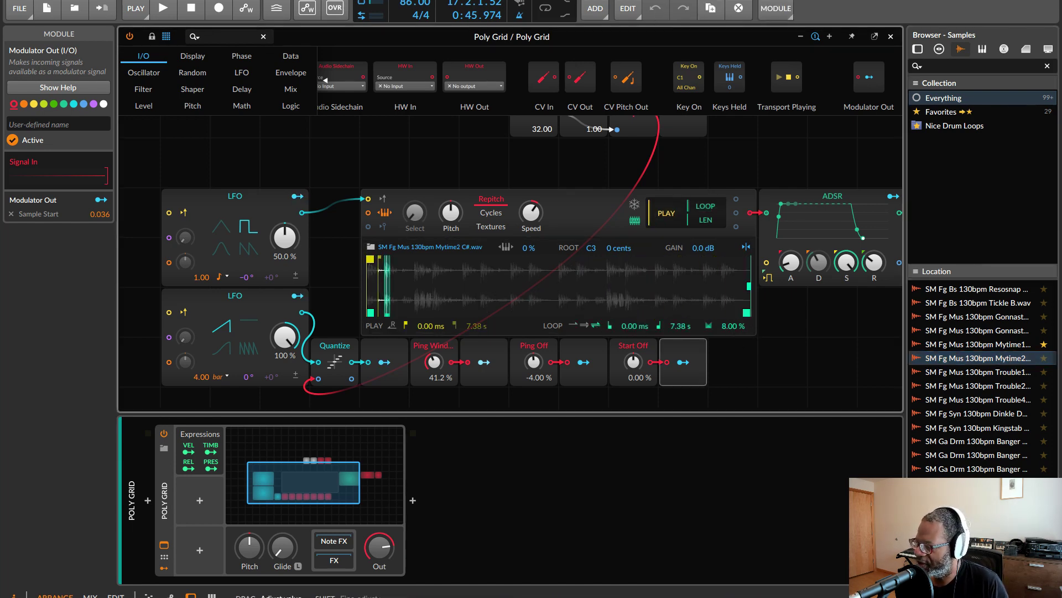
pyautogui.moveTo(732, 328); pyautogui.dragTo(731, 328)
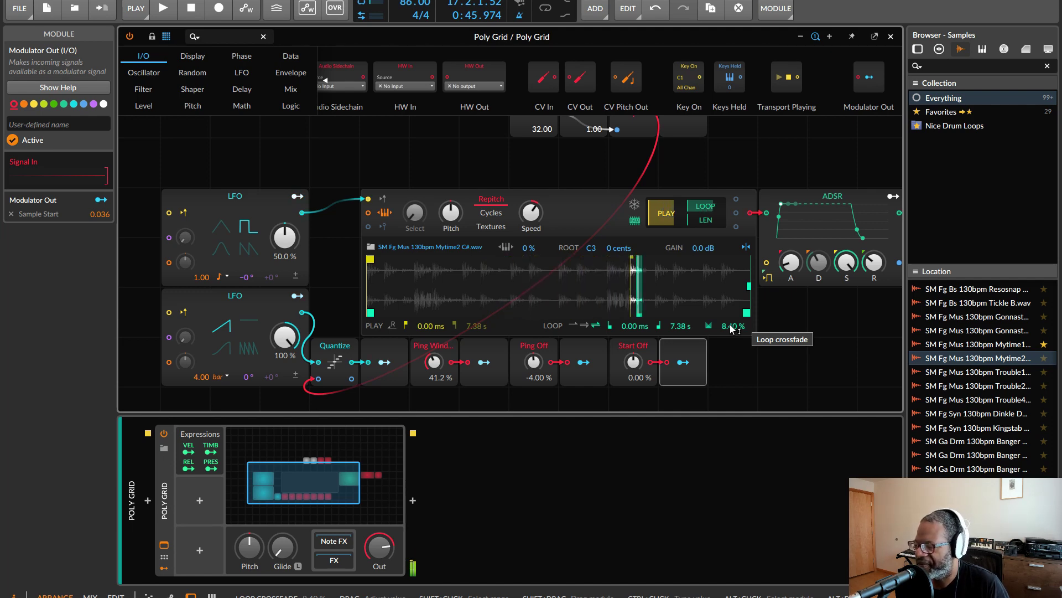
pyautogui.moveTo(533, 362); pyautogui.dragTo(534, 366)
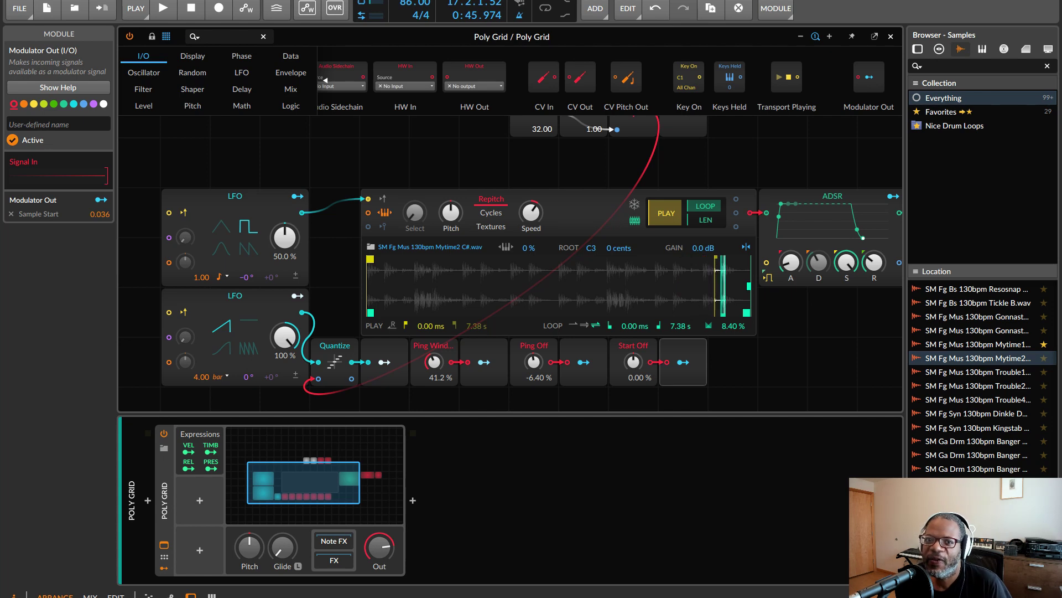